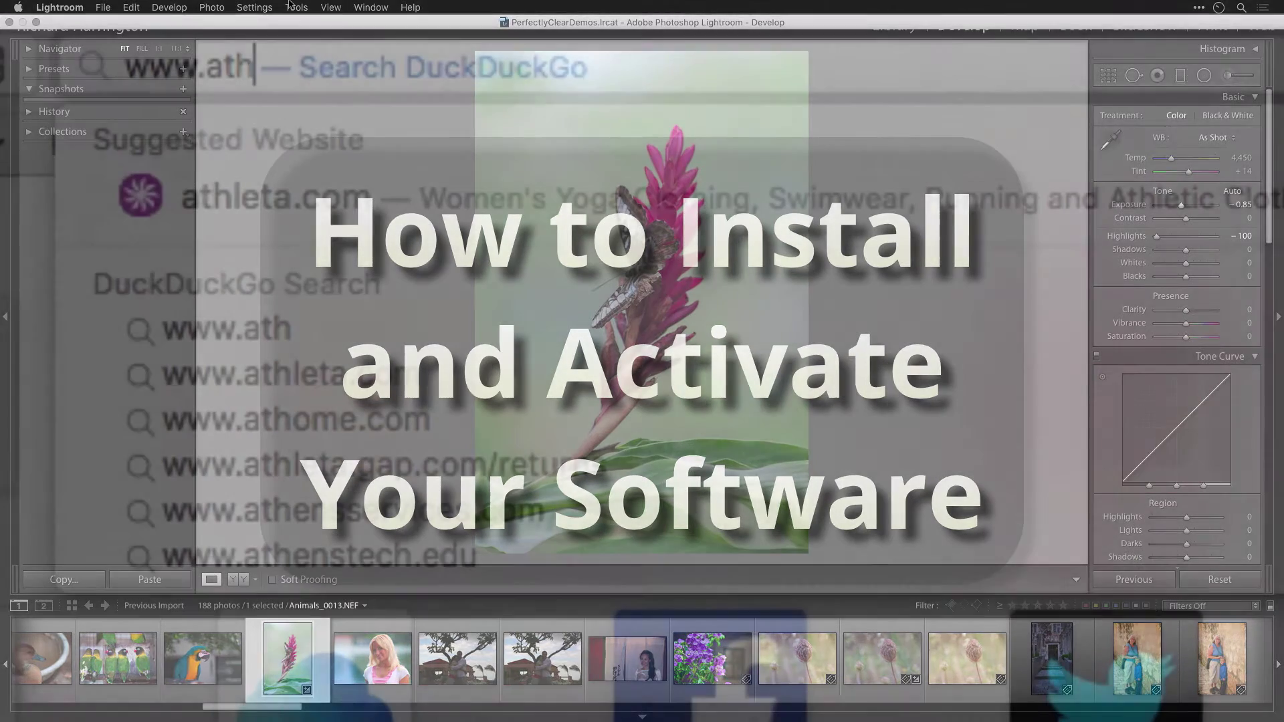
{"action": "type", "text": "ente"}
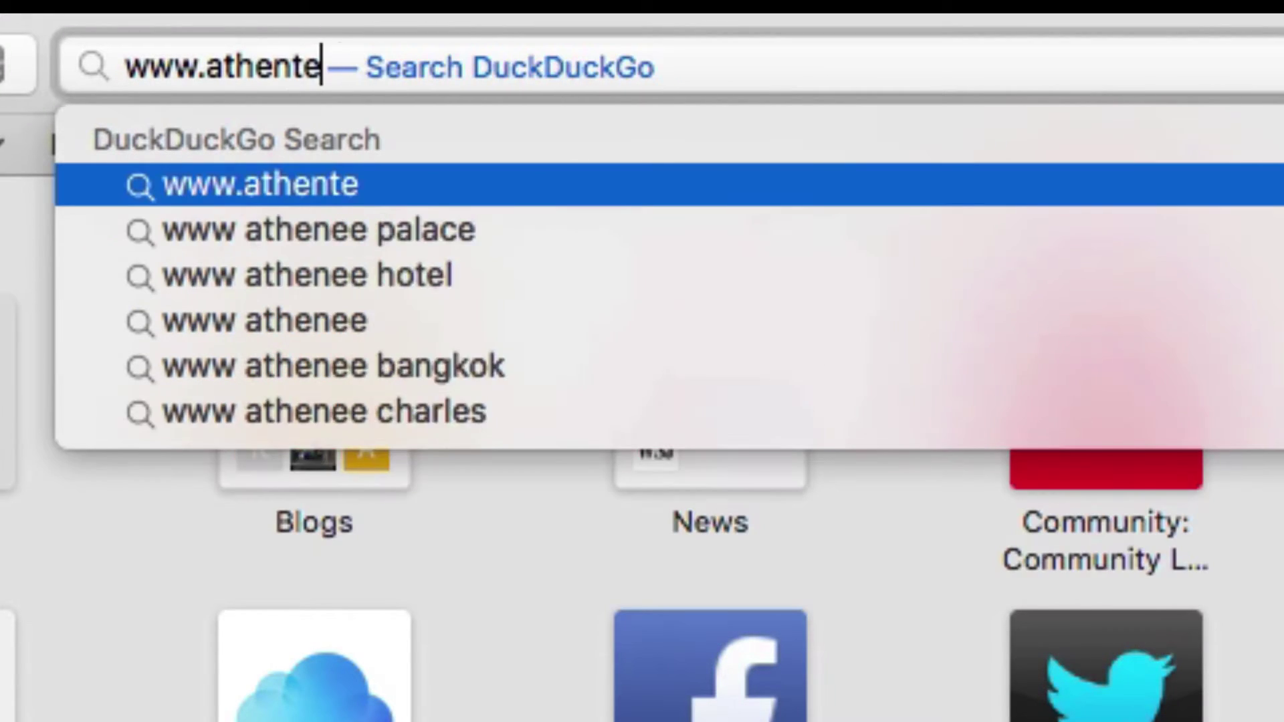
{"action": "type", "text": "ch."}
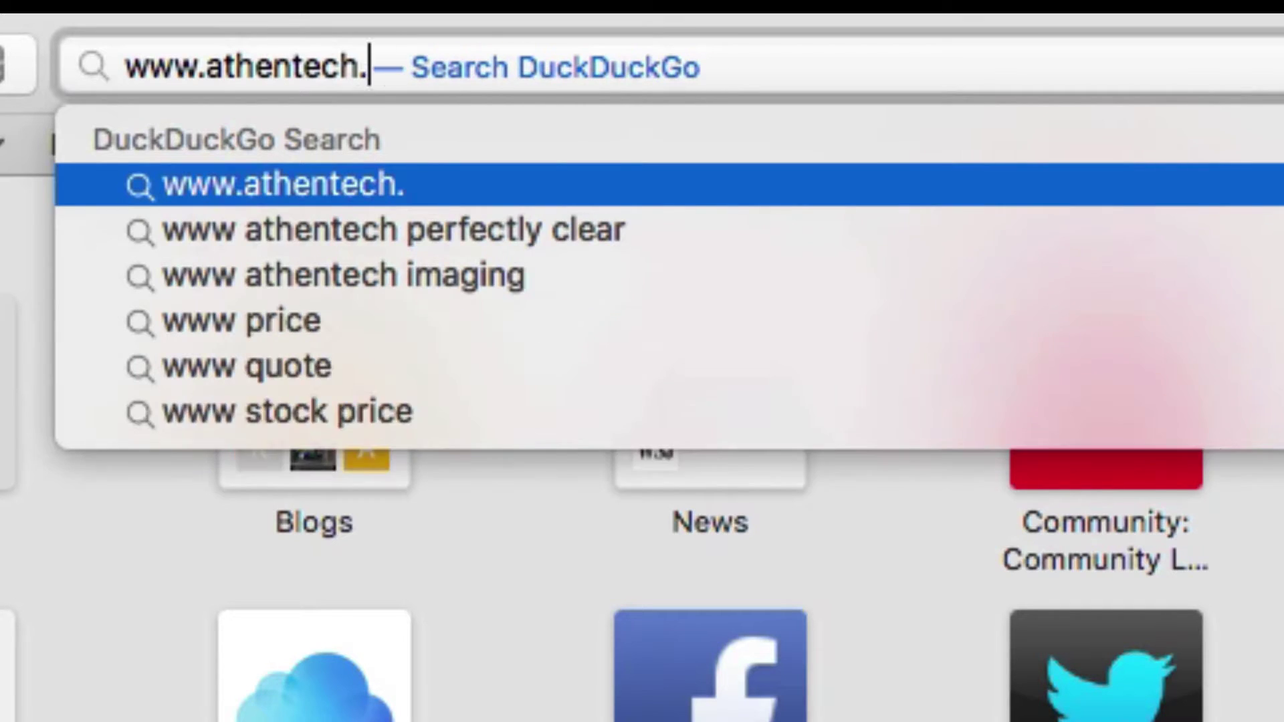
{"action": "type", "text": "com/"}
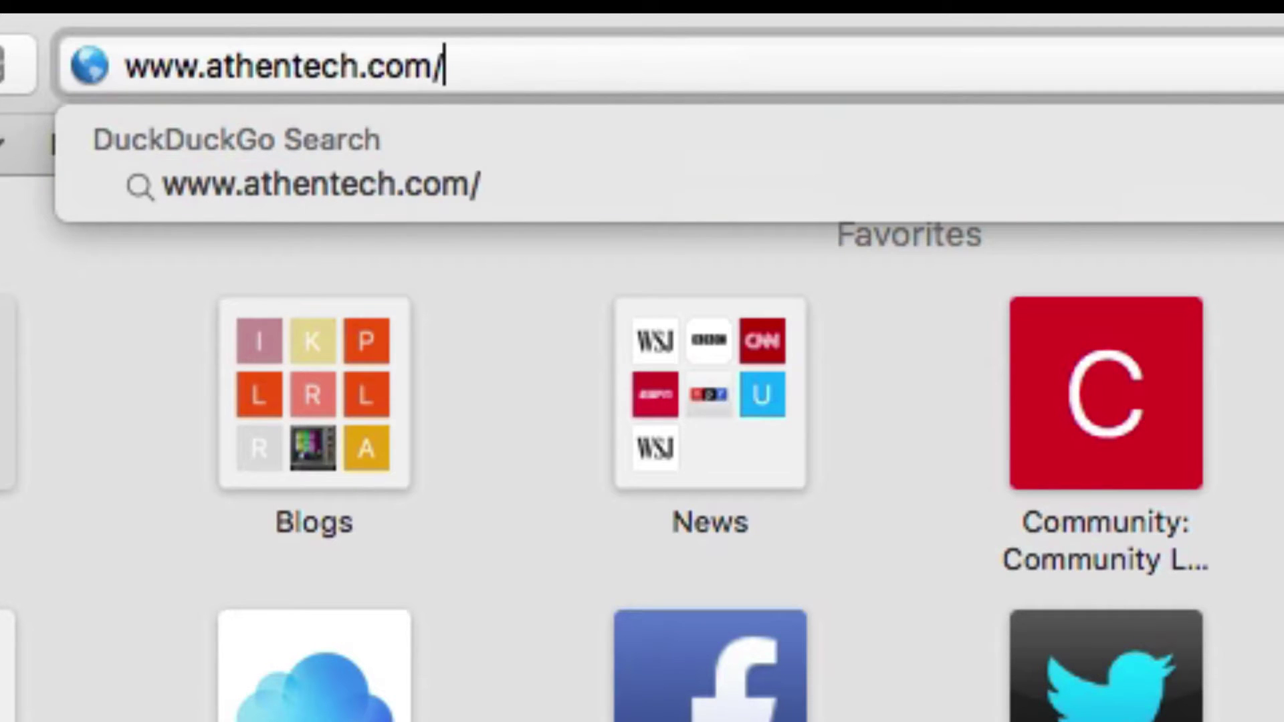
{"action": "type", "text": "products"}
{"action": "key", "text": "Return"}
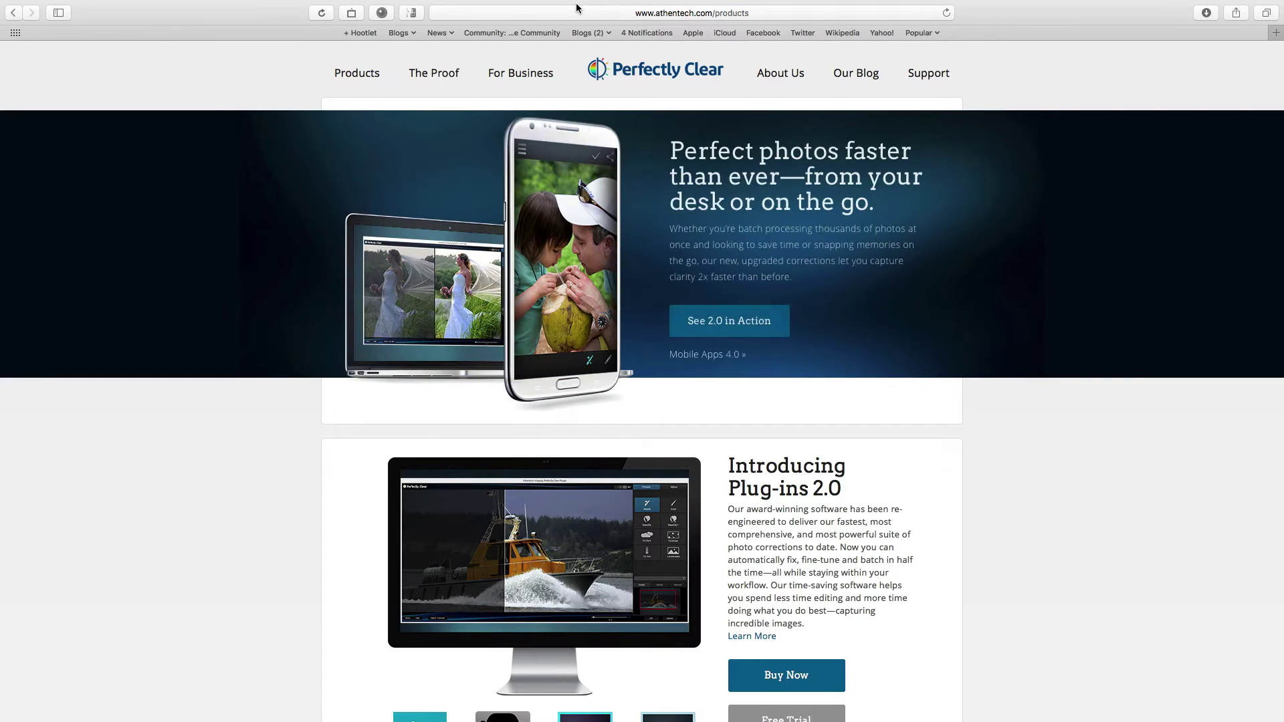
{"action": "scroll", "coordinate": [685, 301], "scroll_direction": "down", "scroll_amount": 5}
{"action": "scroll", "coordinate": [683, 140], "scroll_direction": "down", "scroll_amount": 3}
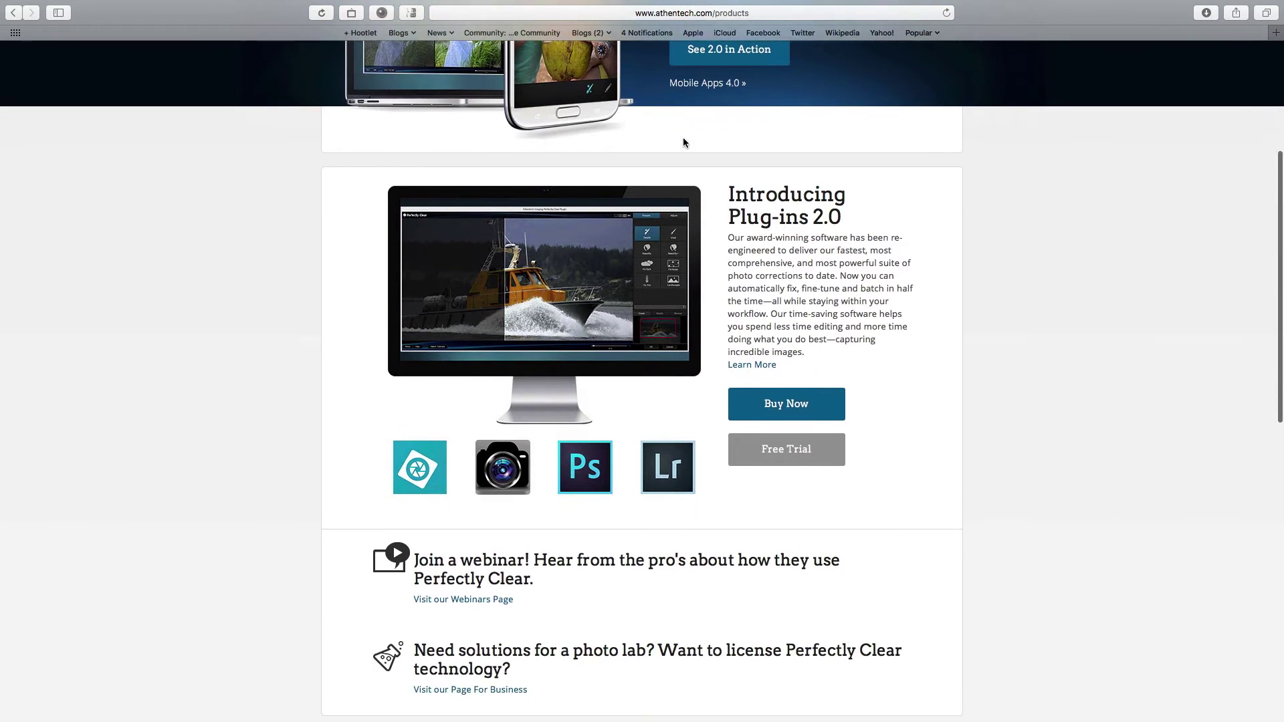
{"action": "scroll", "coordinate": [683, 141], "scroll_direction": "down", "scroll_amount": 2}
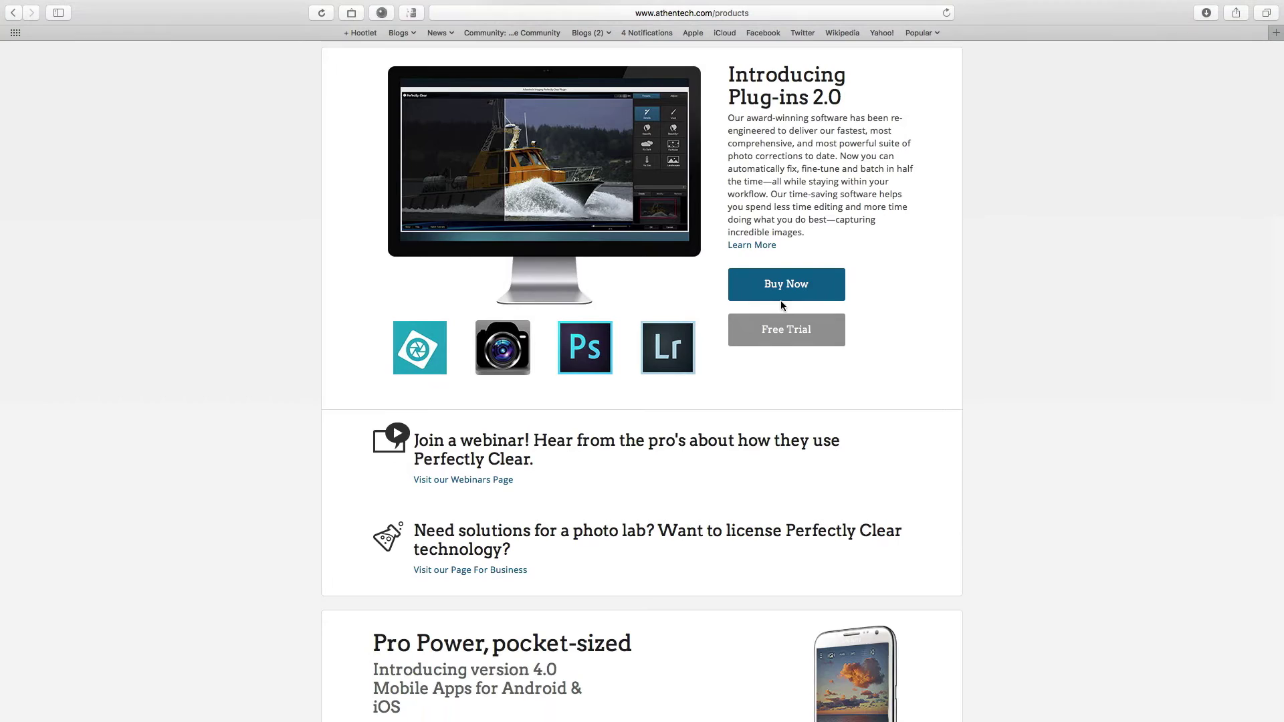
{"action": "left_click", "coordinate": [785, 330]}
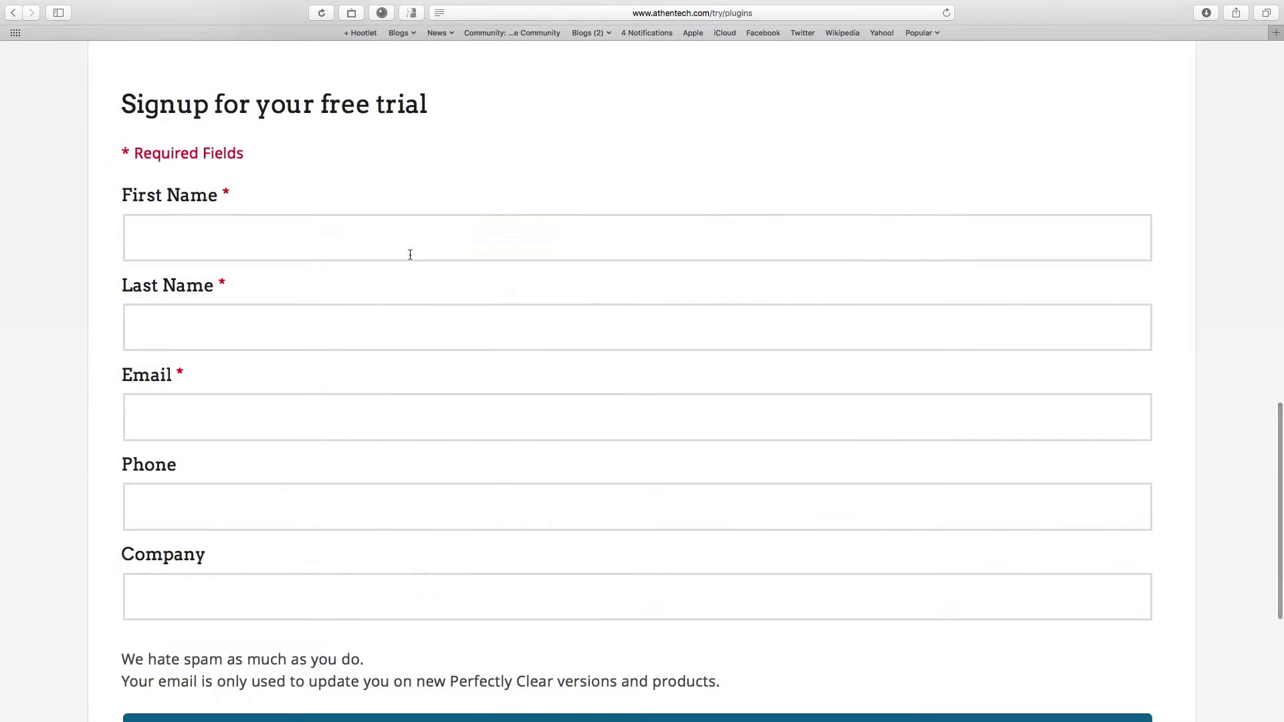
Fill in first and last name on the trial form and begin the email address.
{"action": "left_click", "coordinate": [410, 256]}
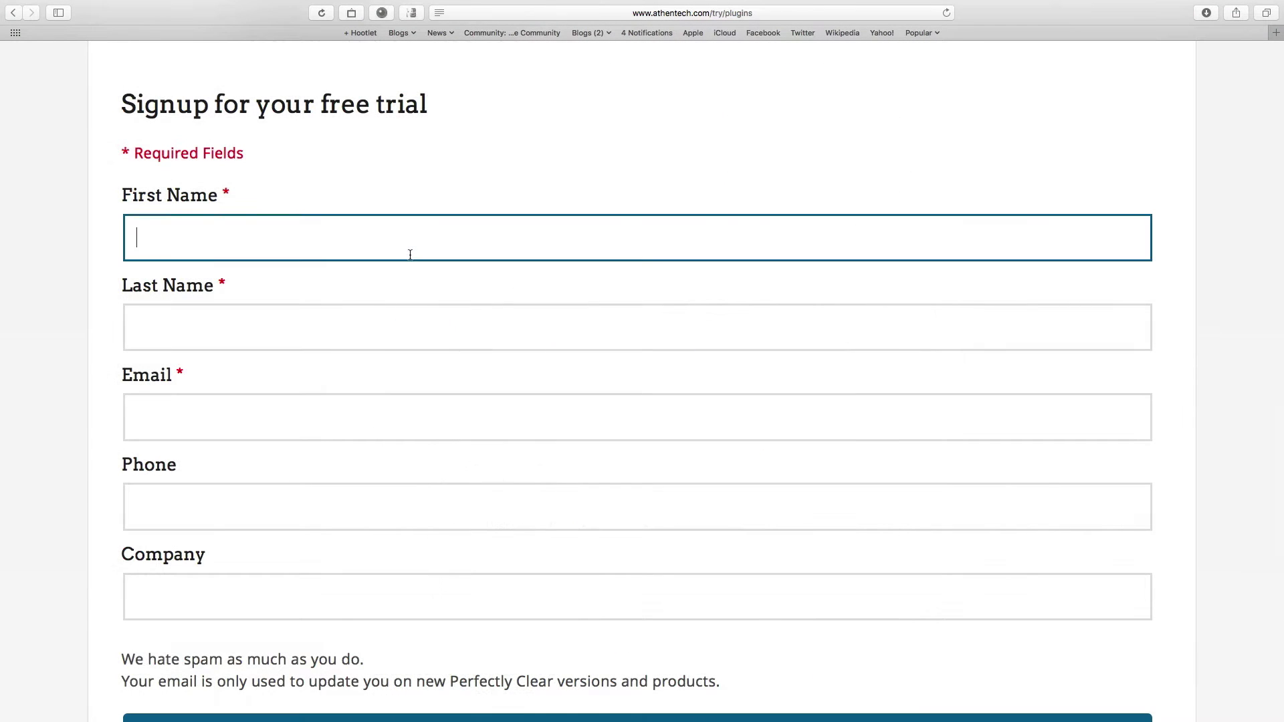
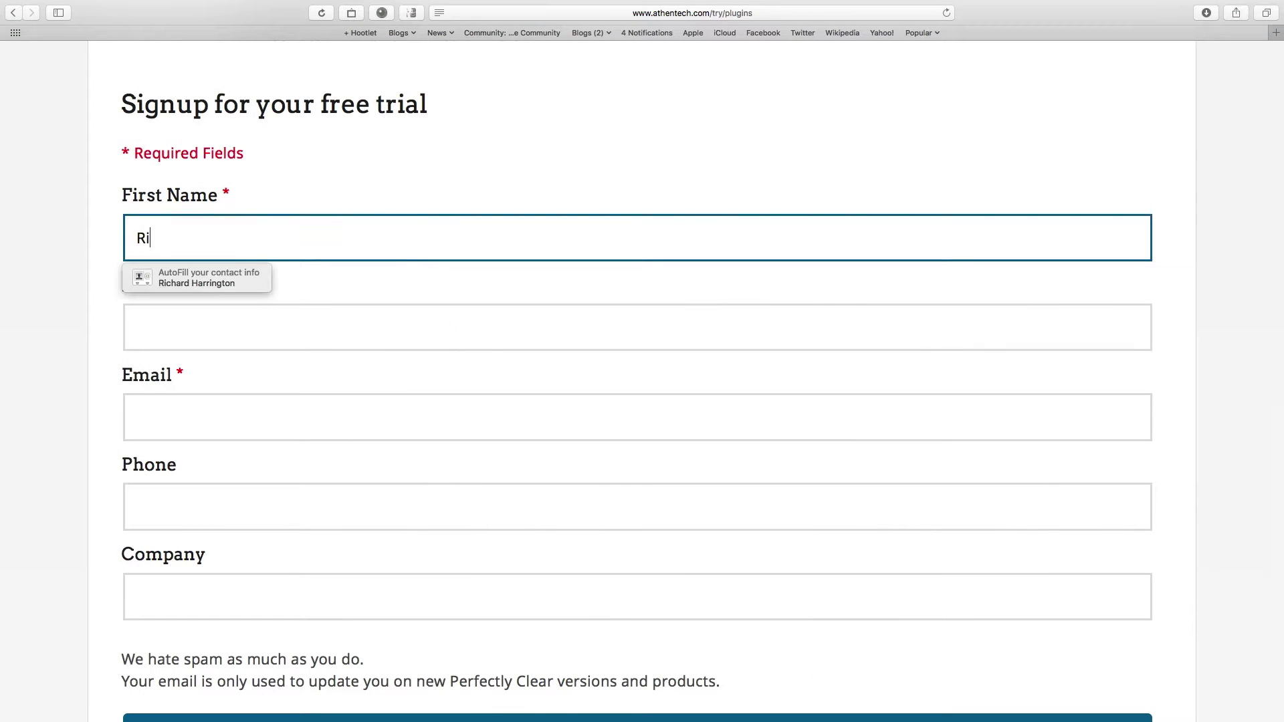
{"action": "key", "text": "Tab"}
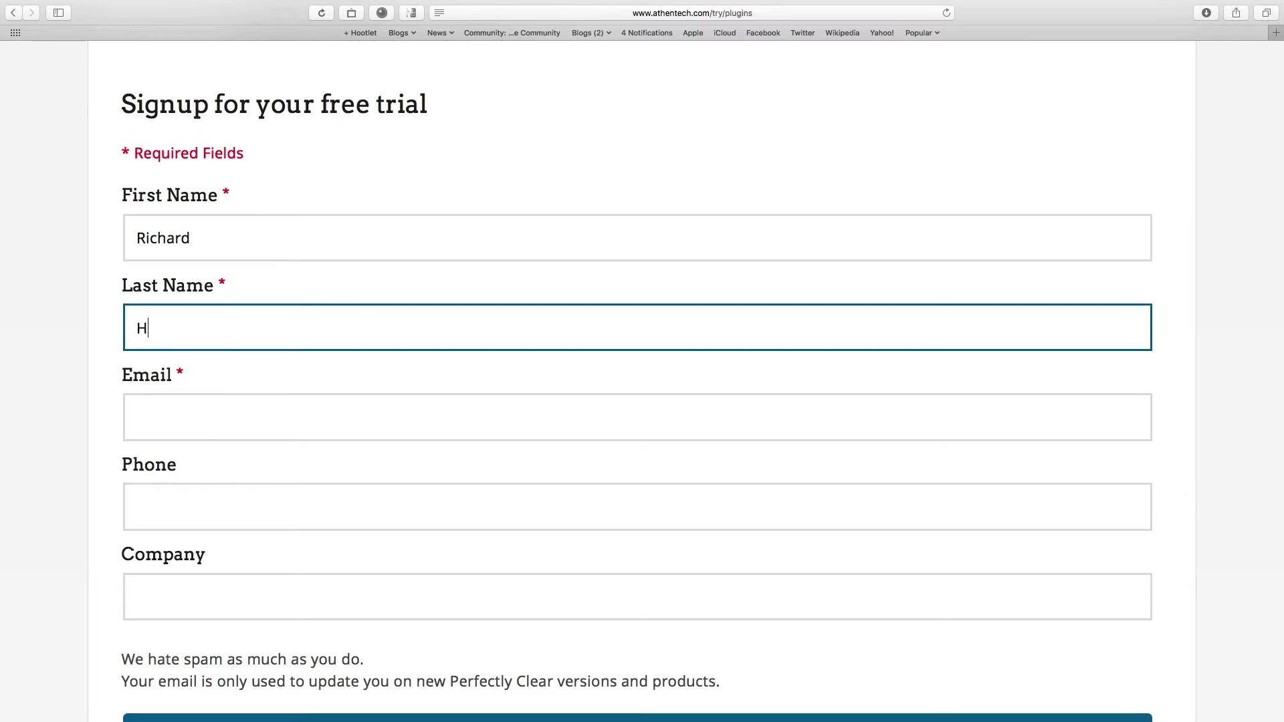
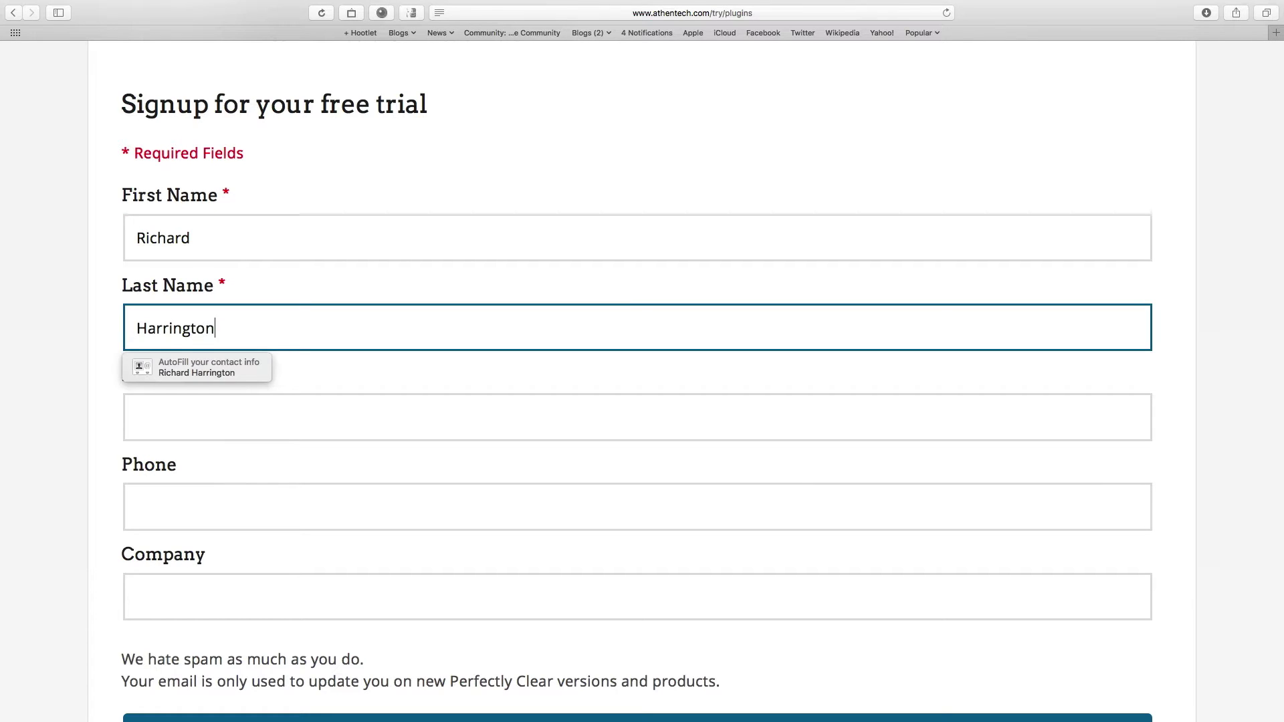
{"action": "key", "text": "Tab"}
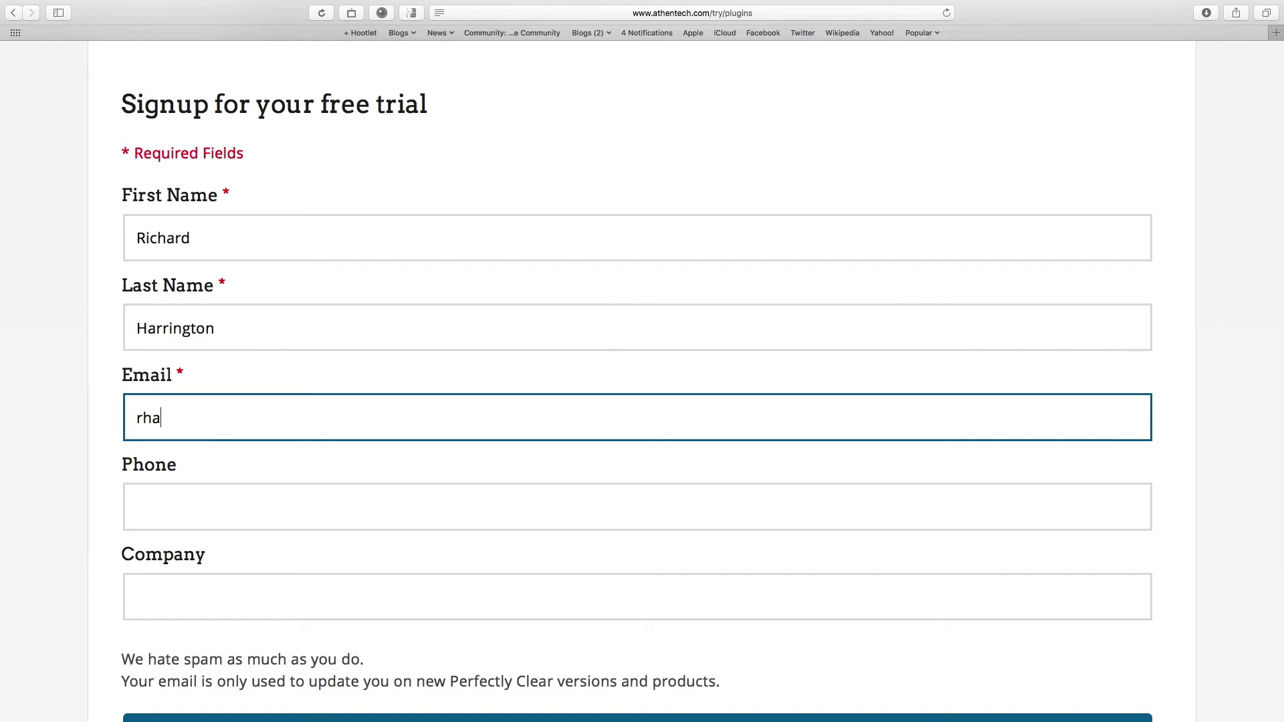
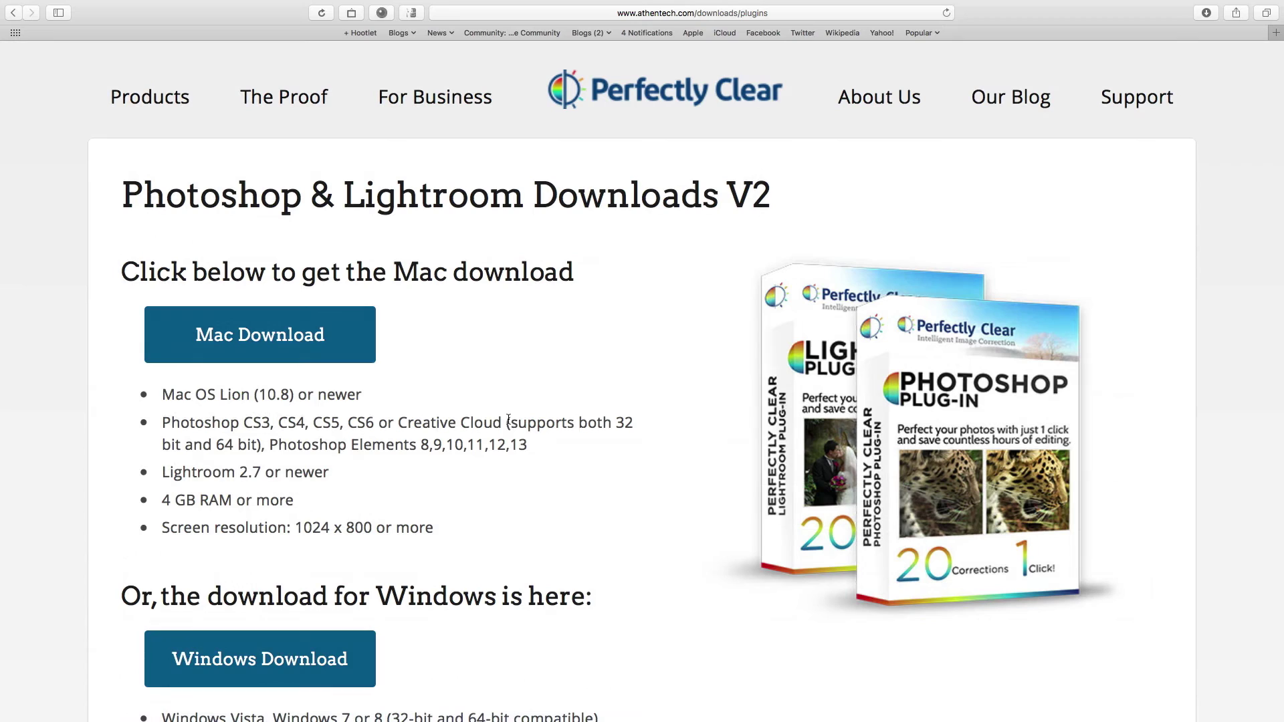
Download the Mac plug-in package and show it in Safari's downloads list.
{"action": "left_click", "coordinate": [322, 347]}
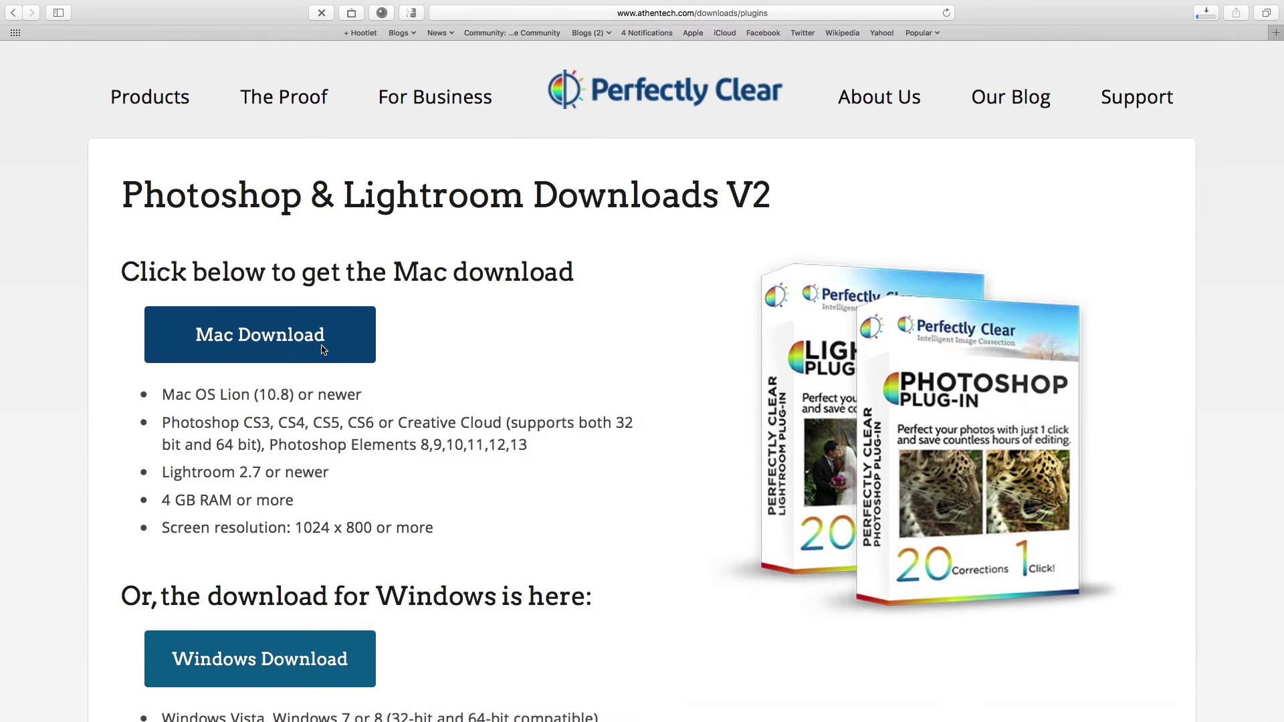
{"action": "scroll", "coordinate": [323, 348], "scroll_direction": "down", "scroll_amount": 1}
{"action": "left_click", "coordinate": [1206, 12]}
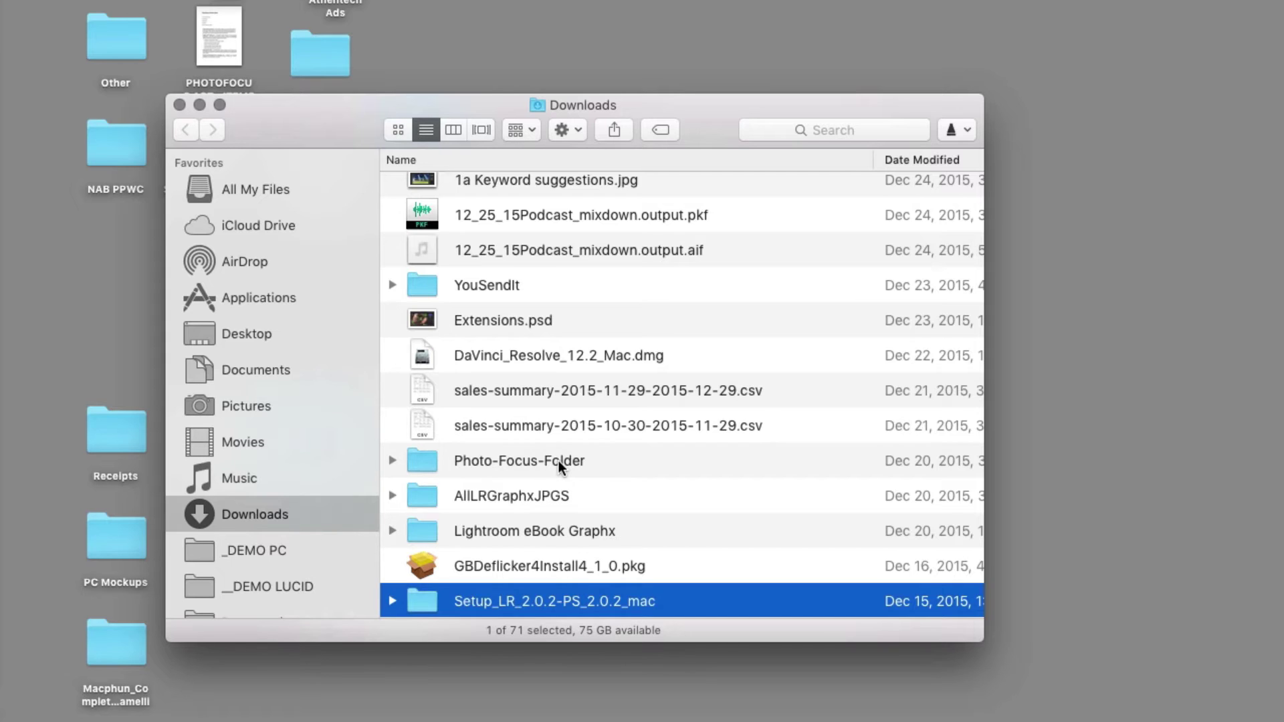
Open the Setup_LR_2.0.2-PS_2.0.2_mac folder and mount PerfectlyClear_for_Lightroom_2.0.2.dmg.
{"action": "key", "text": "super+Down"}
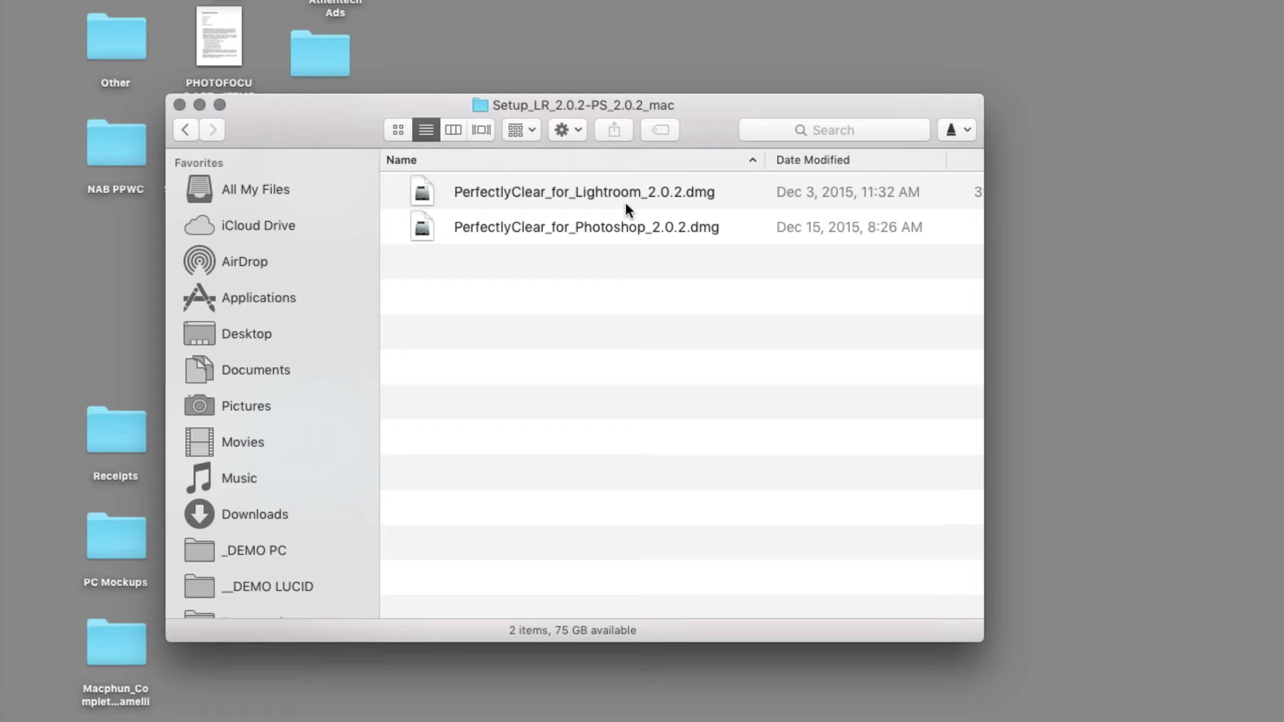
{"action": "left_click", "coordinate": [626, 203]}
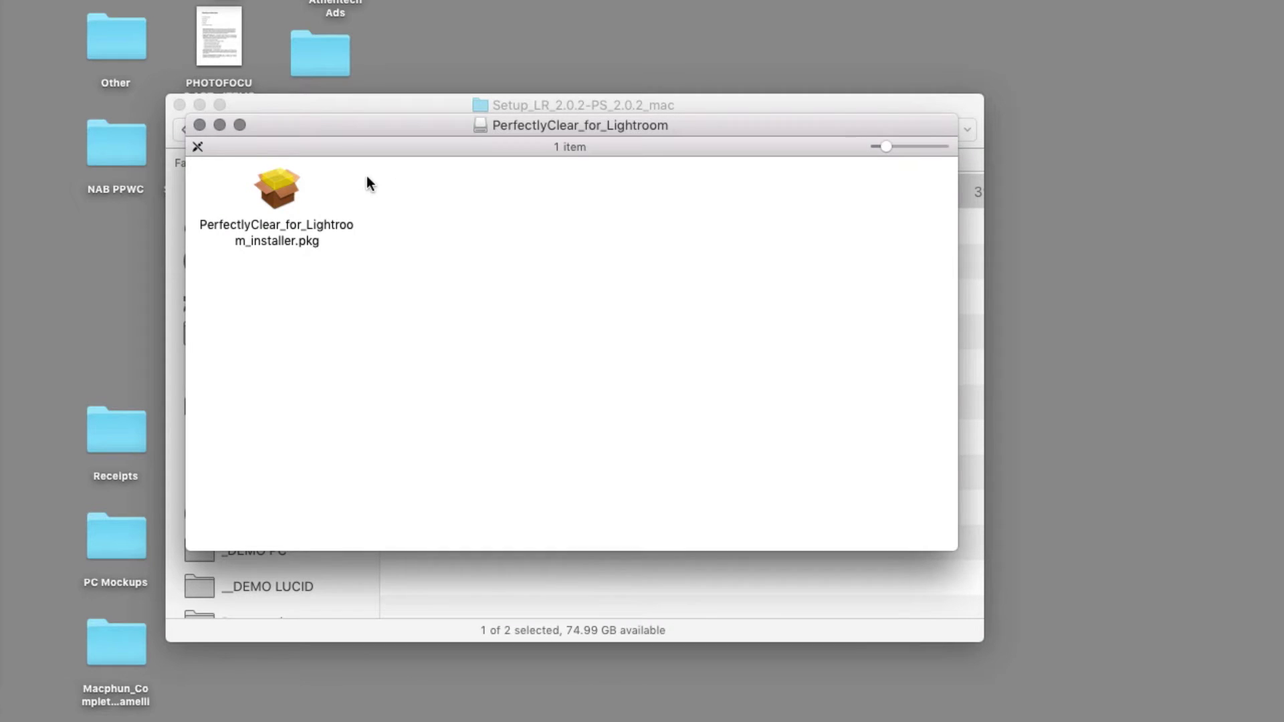
Run the PerfectlyClear_for_Lightroom installer, accept the license, install, and quit the installer.
{"action": "double_click", "coordinate": [286, 185]}
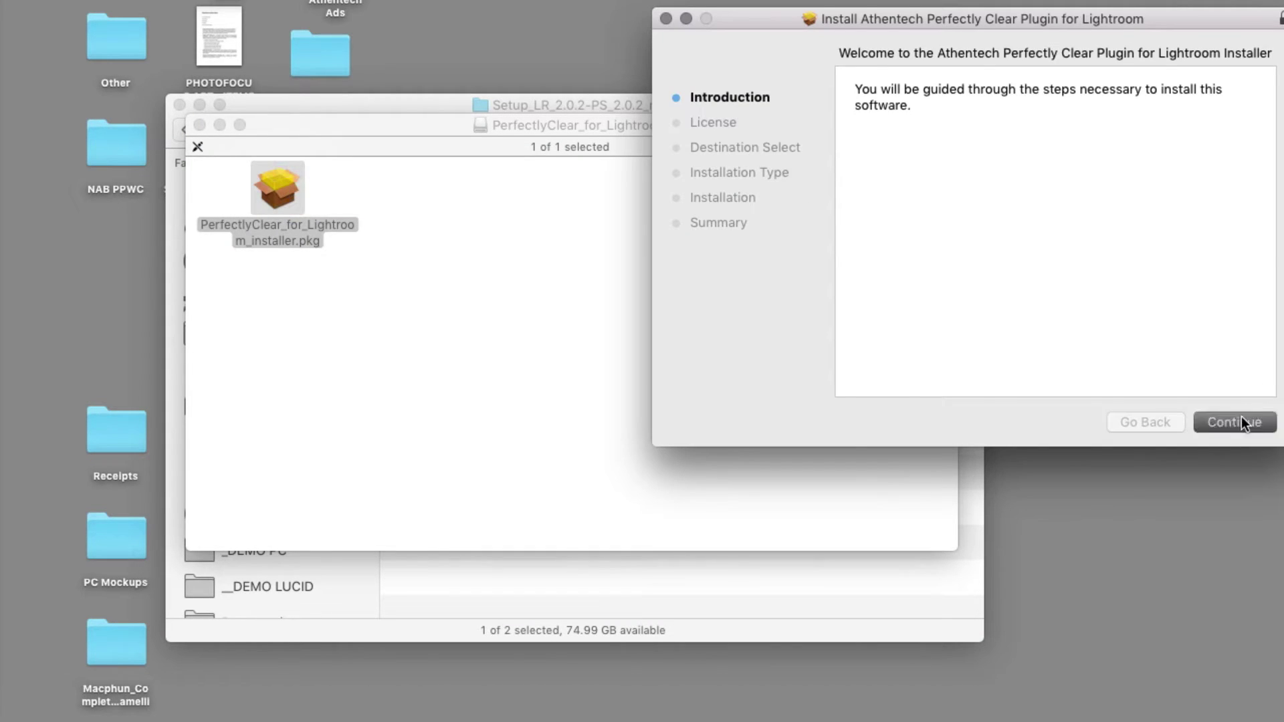
{"action": "left_click", "coordinate": [1234, 422]}
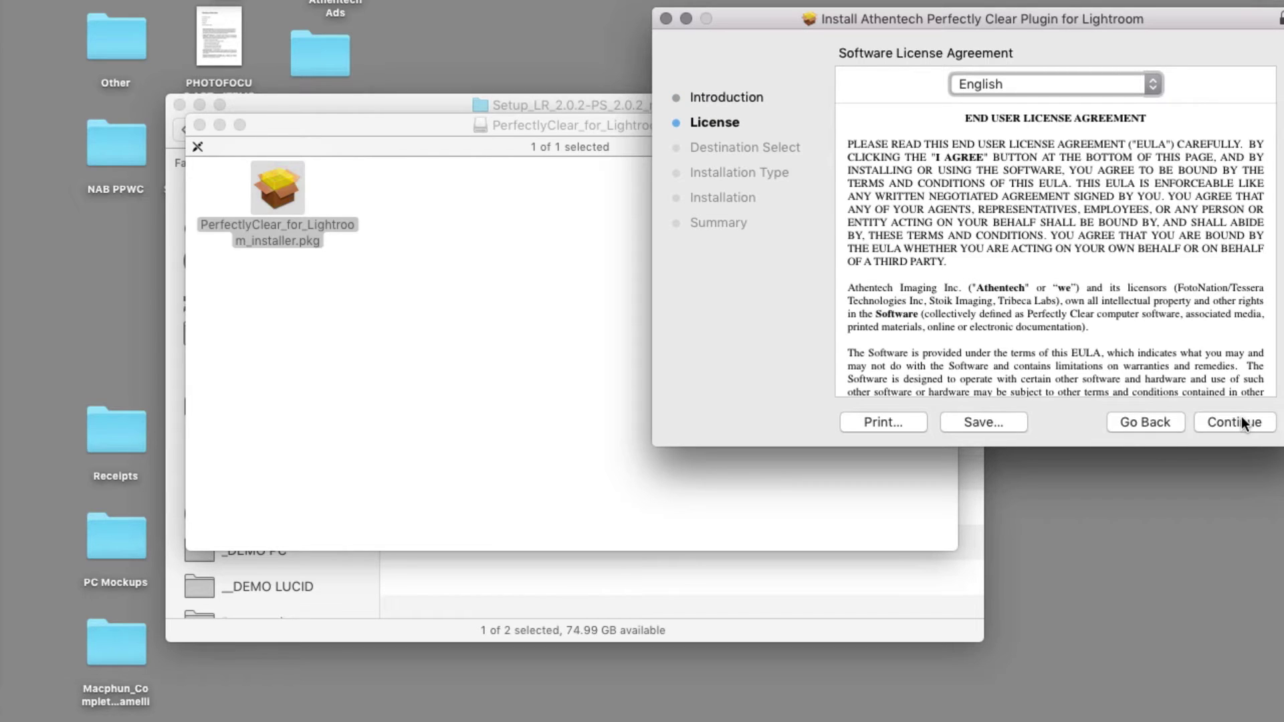
{"action": "left_click", "coordinate": [1241, 422]}
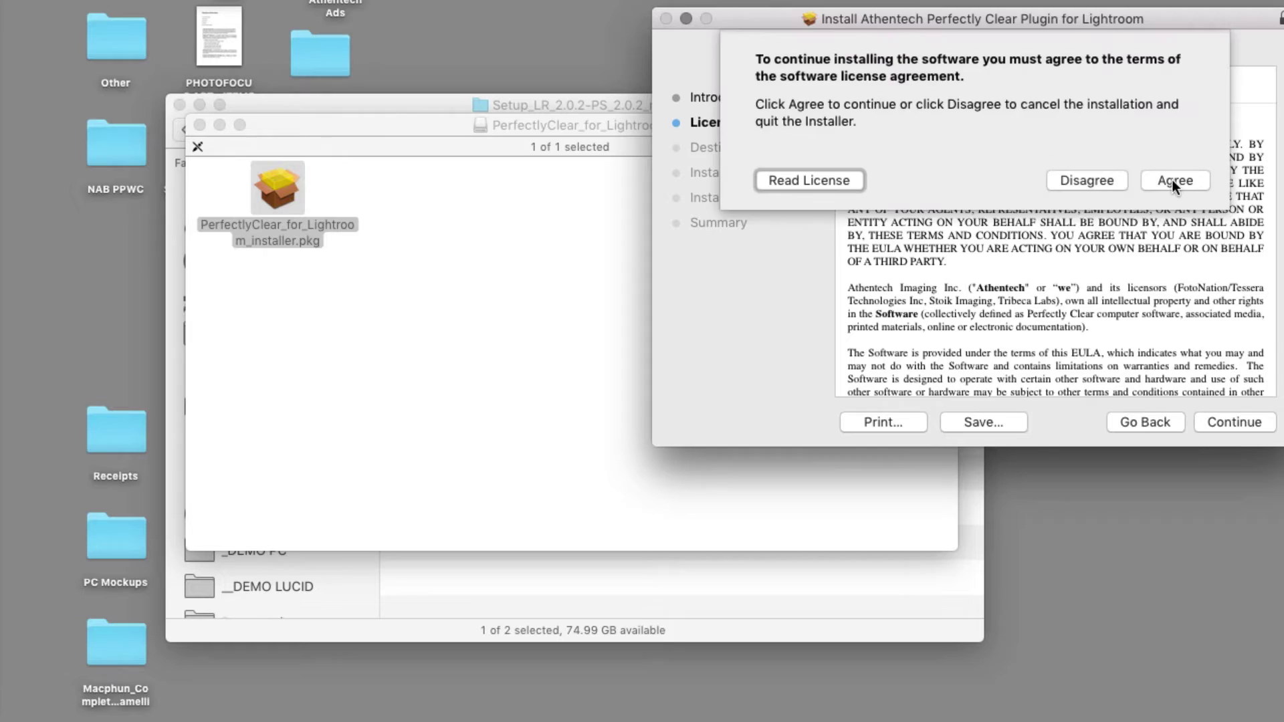
{"action": "left_click", "coordinate": [1173, 179]}
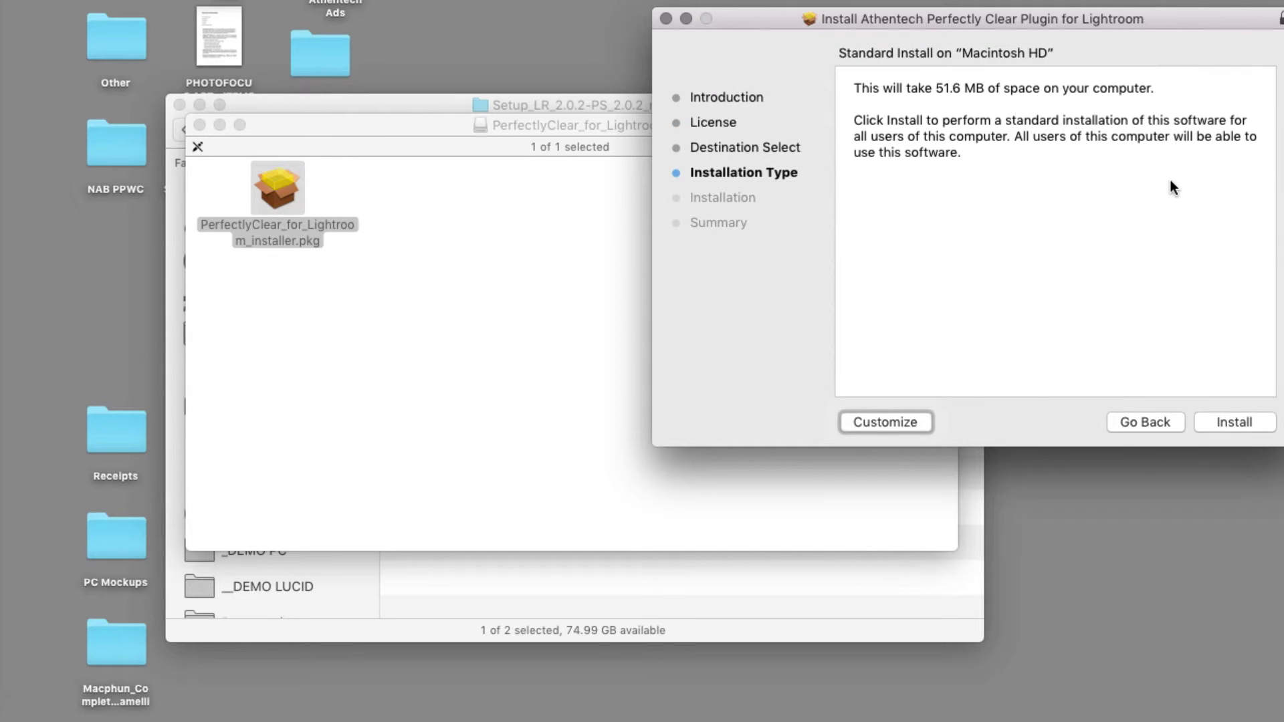
{"action": "left_click", "coordinate": [1240, 414]}
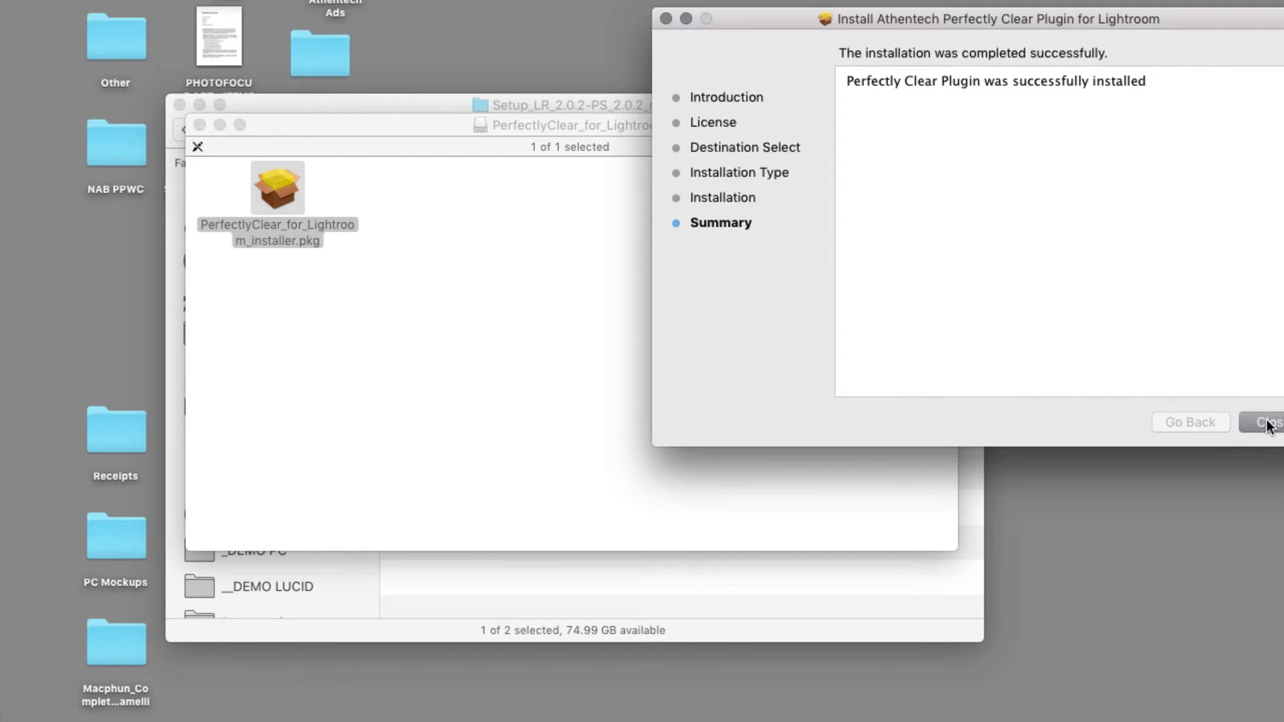
{"action": "left_click", "coordinate": [1268, 423]}
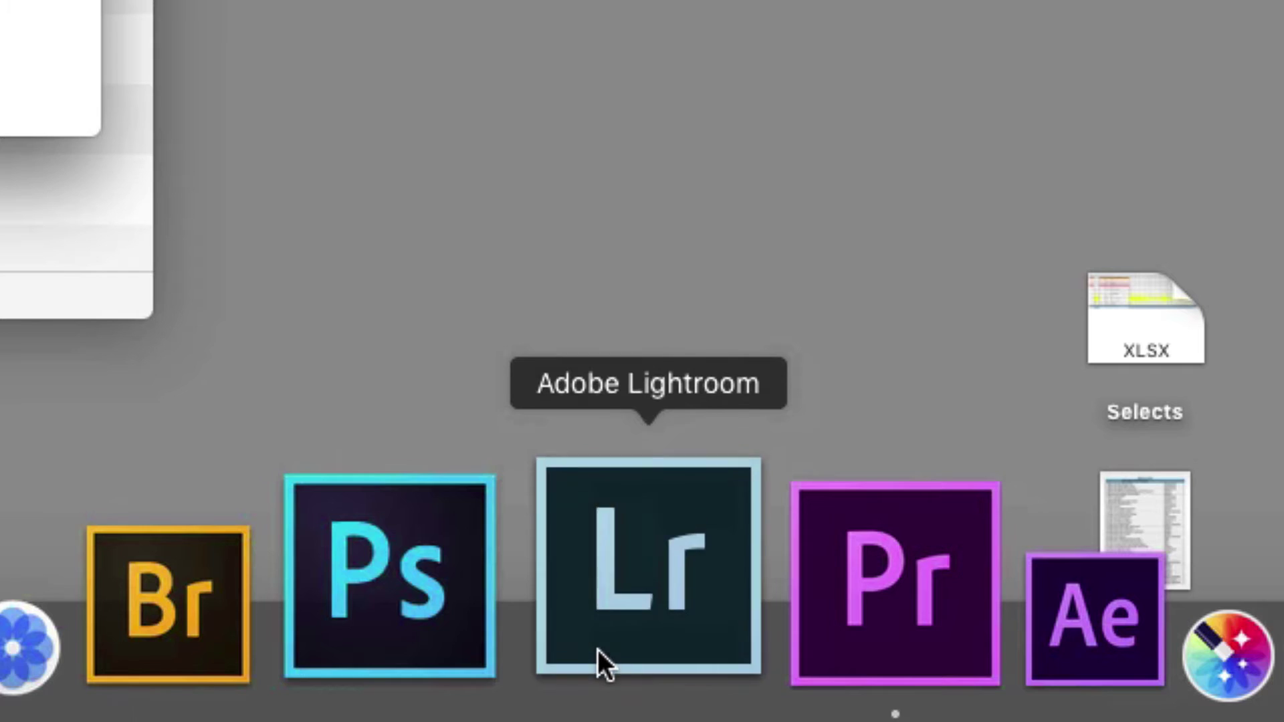
Launch Lightroom from the Dock, opening the PerfectlyClearDemos catalog in Develop.
{"action": "left_click", "coordinate": [598, 649]}
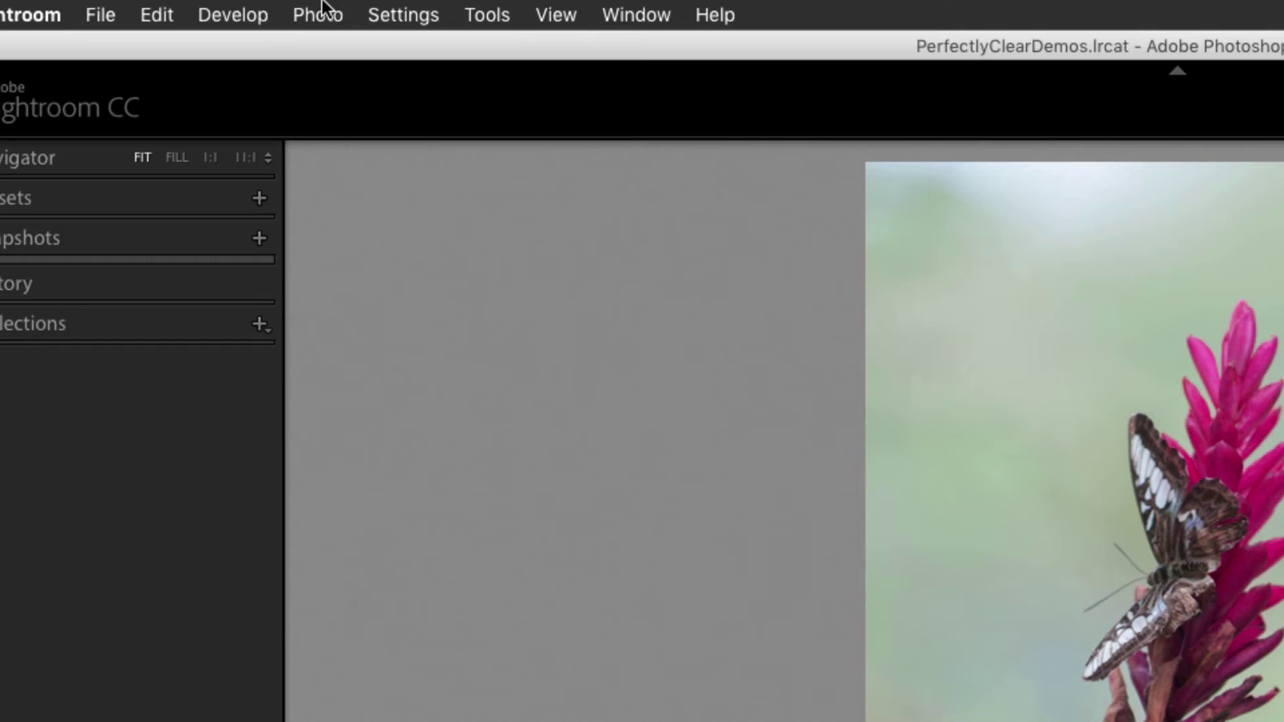
Send the butterfly photo to Edit in PerfectlyClearLR, triggering the license activation prompt.
{"action": "left_click", "coordinate": [319, 14]}
{"action": "mouse_move", "coordinate": [342, 155]}
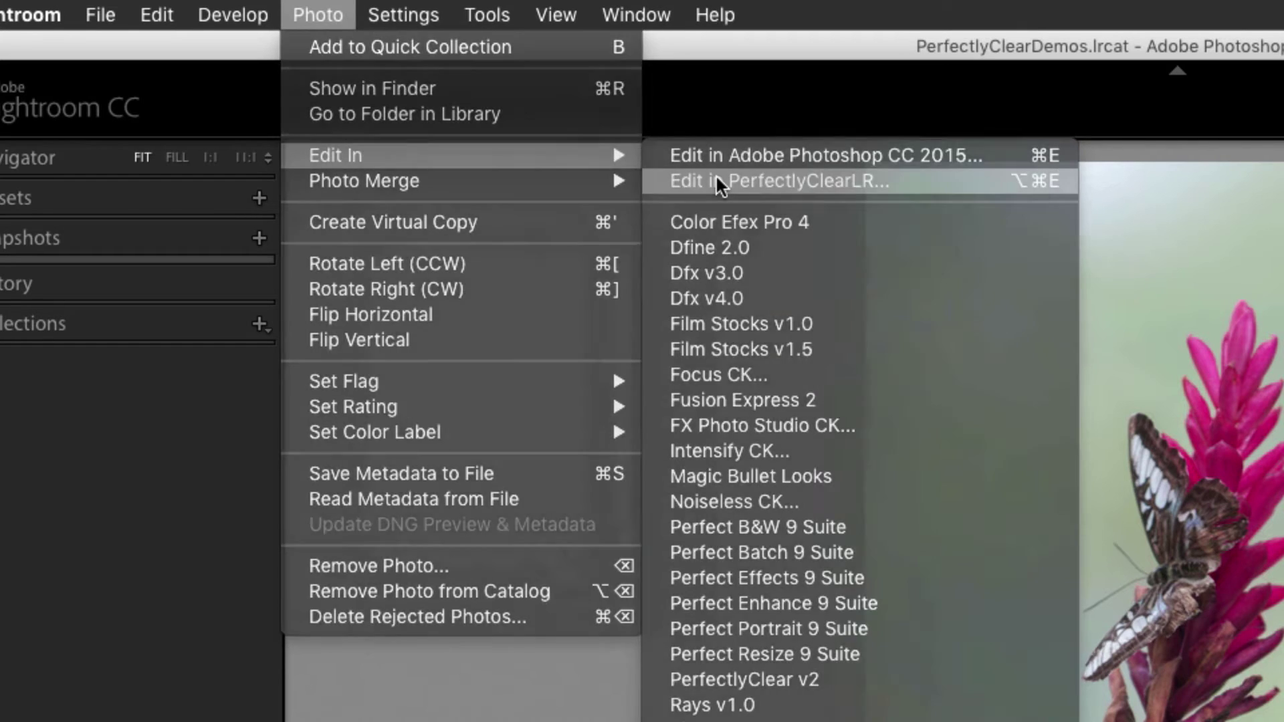
{"action": "left_click", "coordinate": [719, 186]}
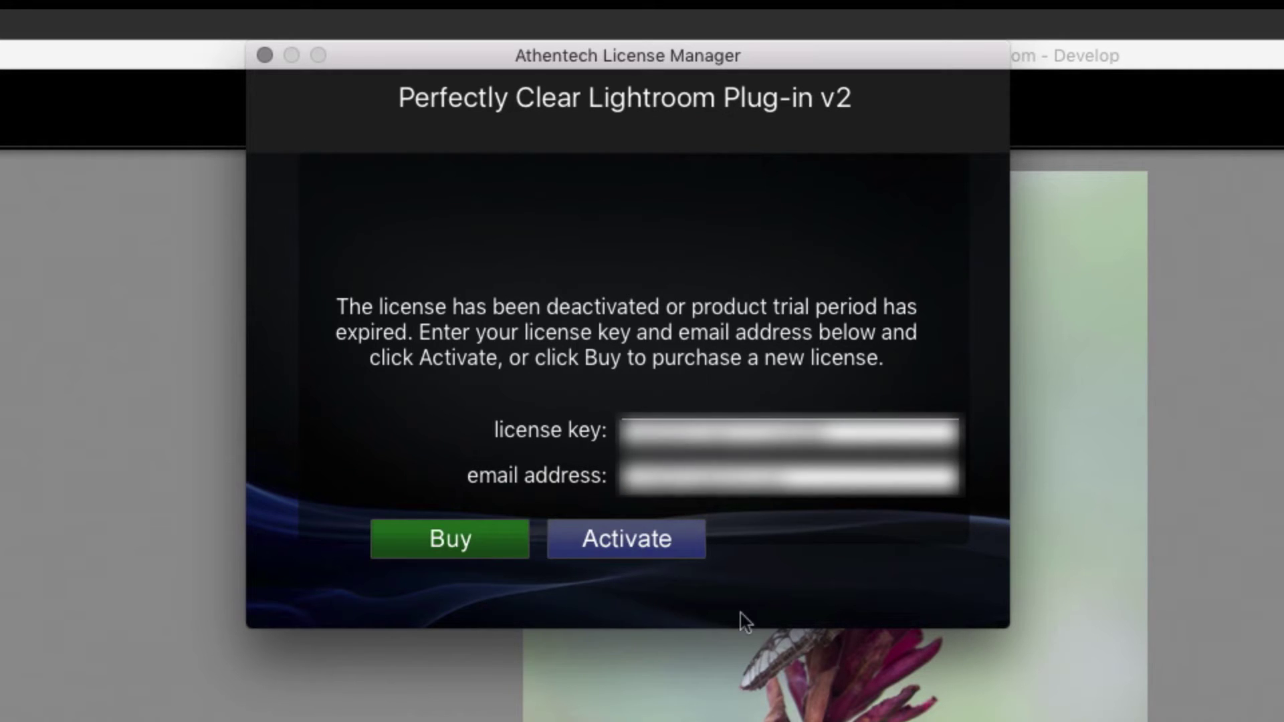
Attempt activation, dismiss the result, and go to the £99.00 Lightroom Plug-in v2 store page.
{"action": "left_click", "coordinate": [650, 547]}
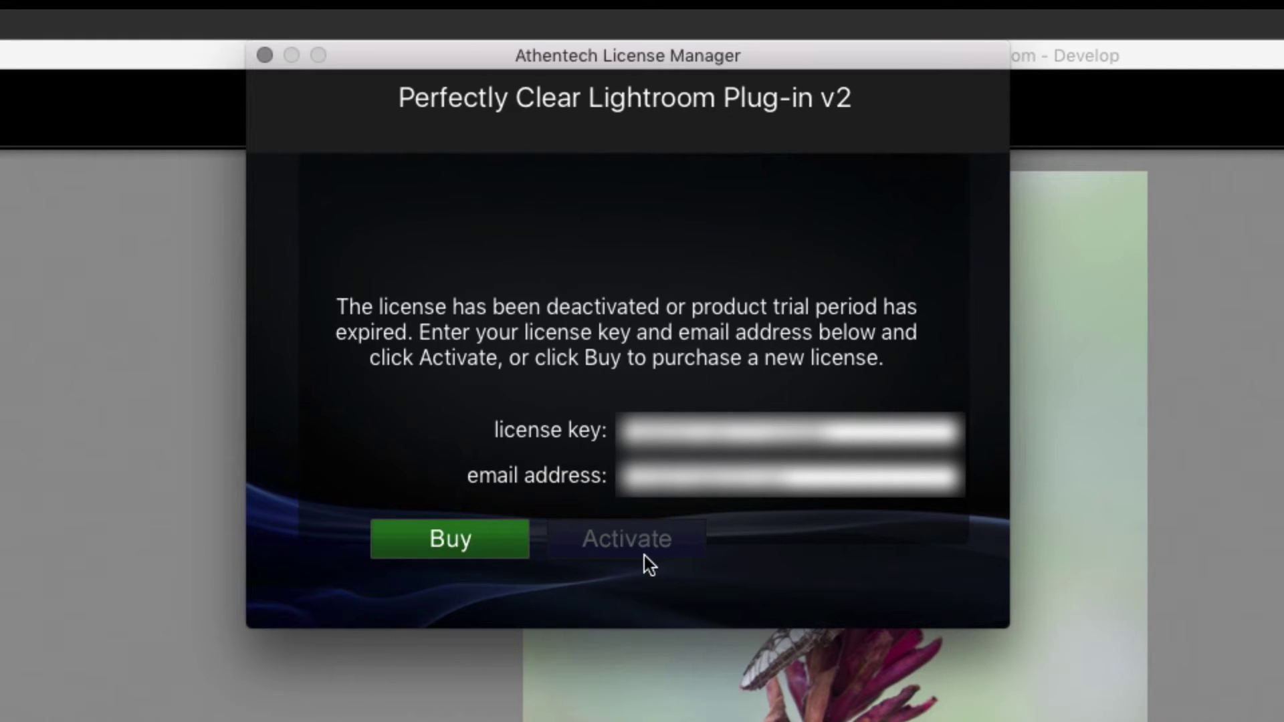
{"action": "left_click", "coordinate": [644, 555]}
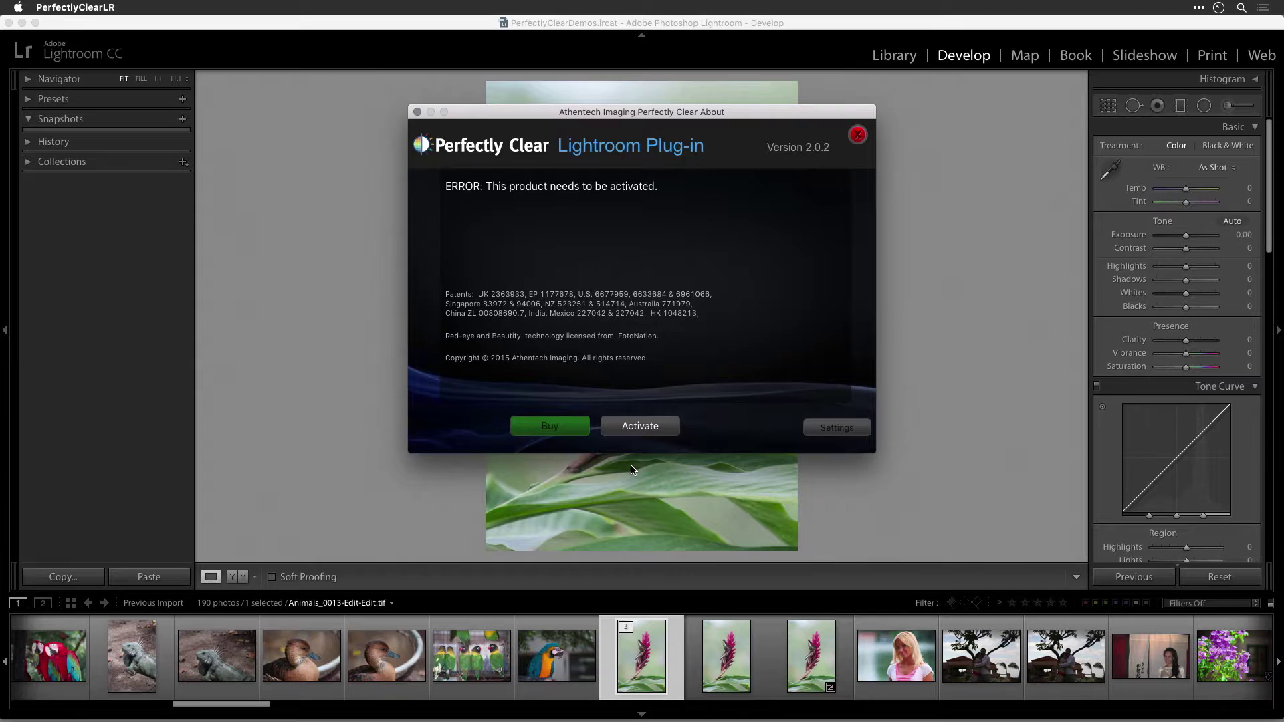
{"action": "left_click", "coordinate": [568, 429]}
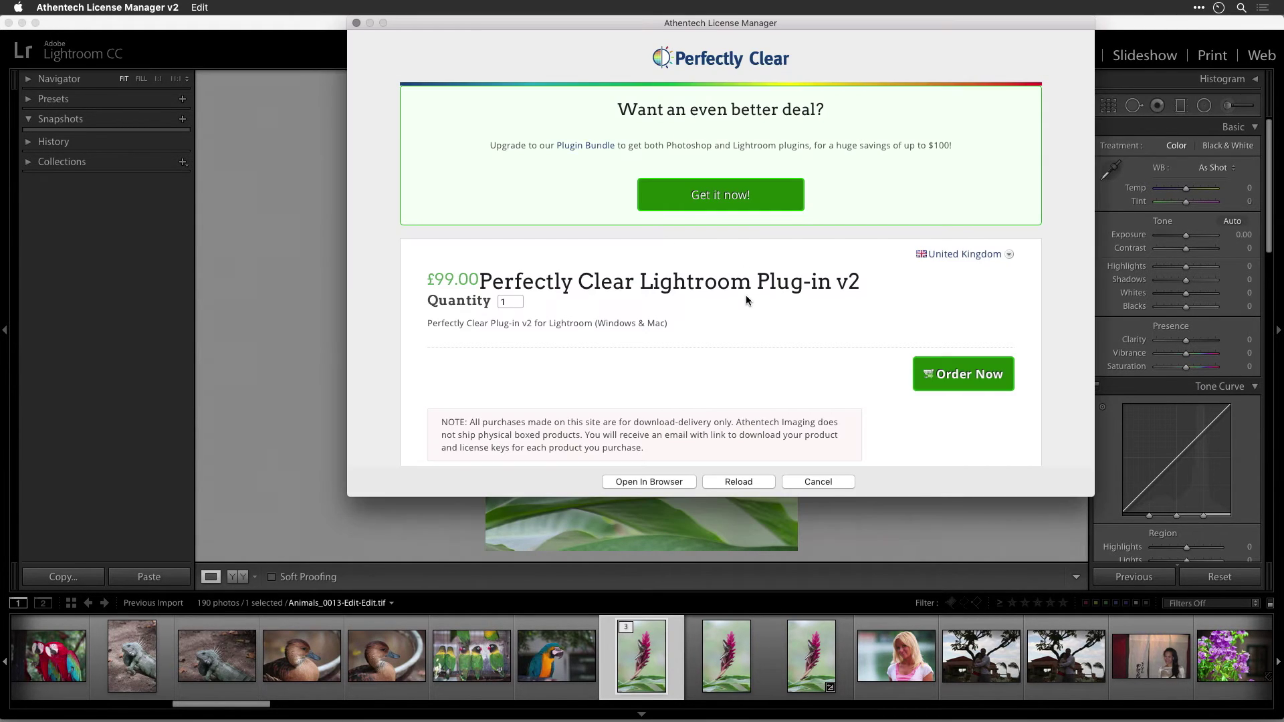
Switch the store country to United States, complete activation, and dismiss the success window.
{"action": "left_click", "coordinate": [1008, 254]}
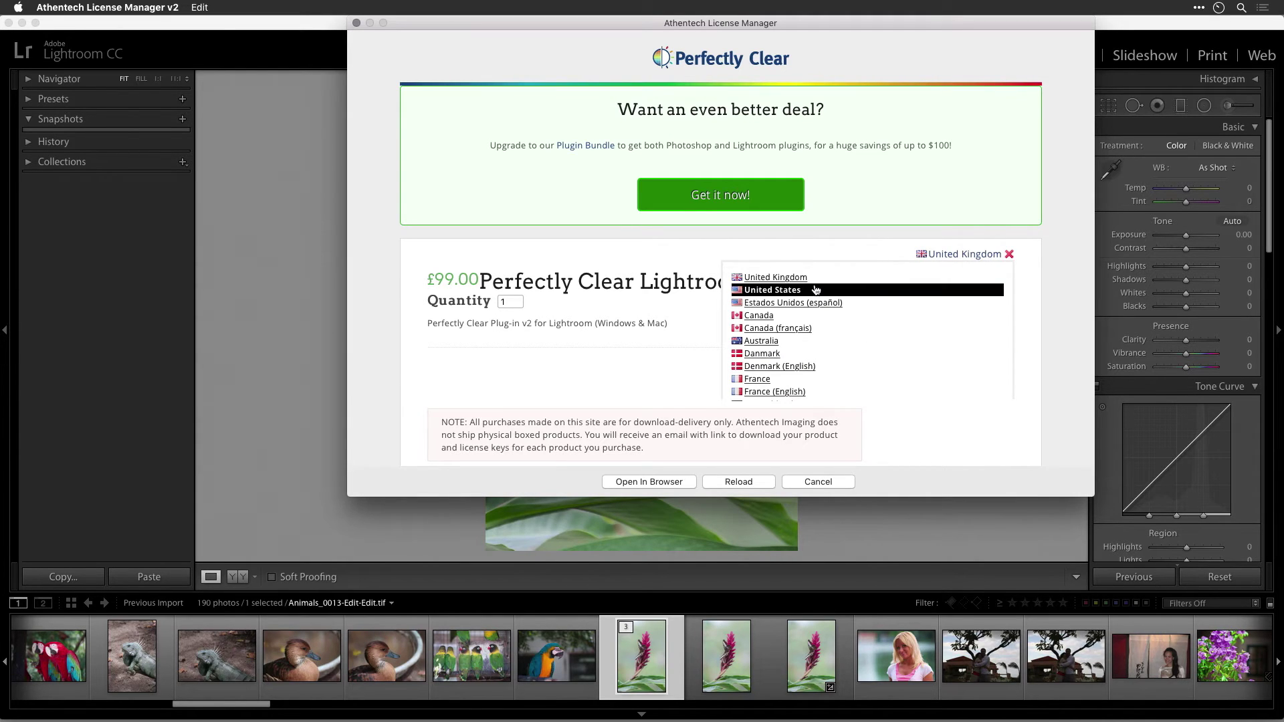
{"action": "left_click", "coordinate": [815, 292]}
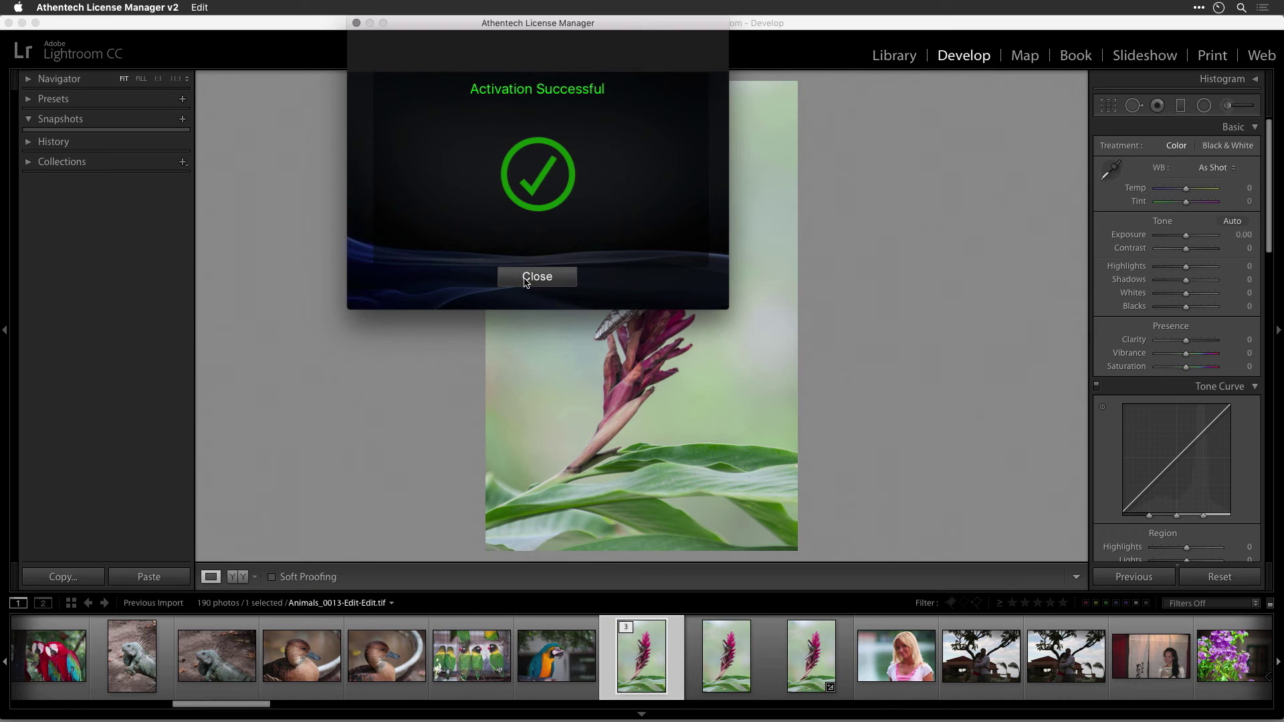
{"action": "left_click", "coordinate": [729, 646]}
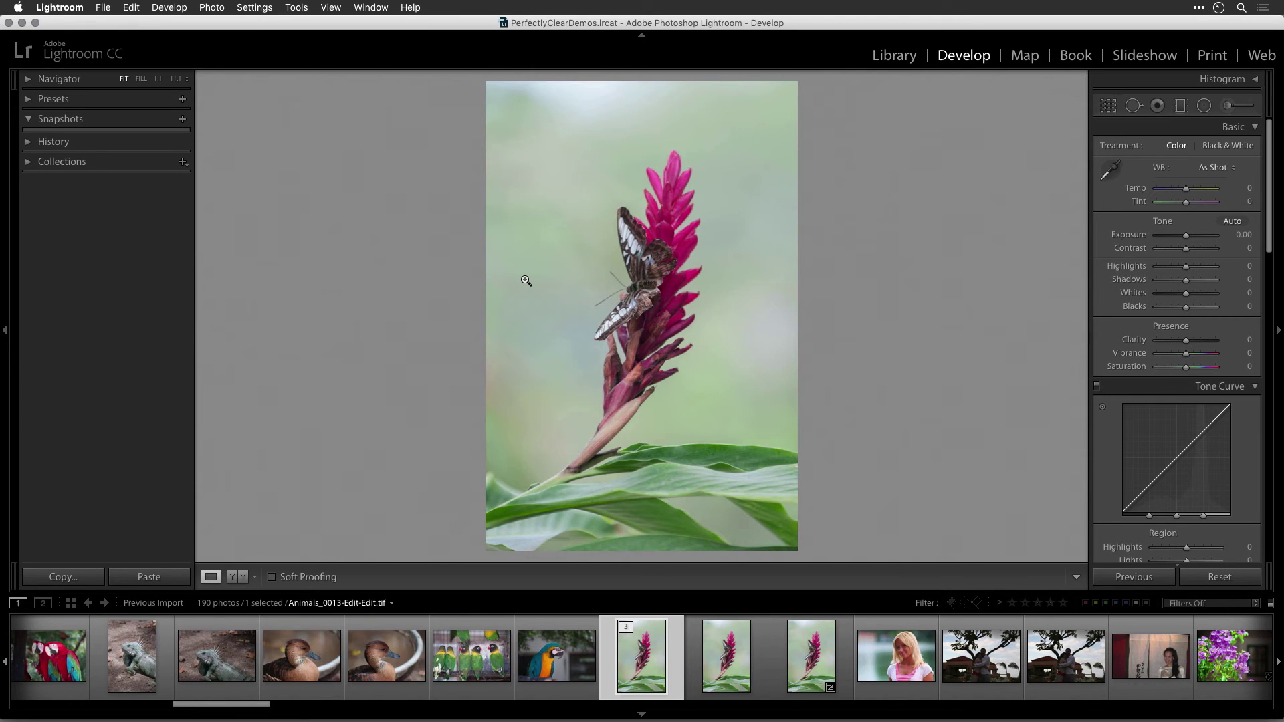
{"action": "left_click", "coordinate": [211, 8]}
{"action": "mouse_move", "coordinate": [282, 78]}
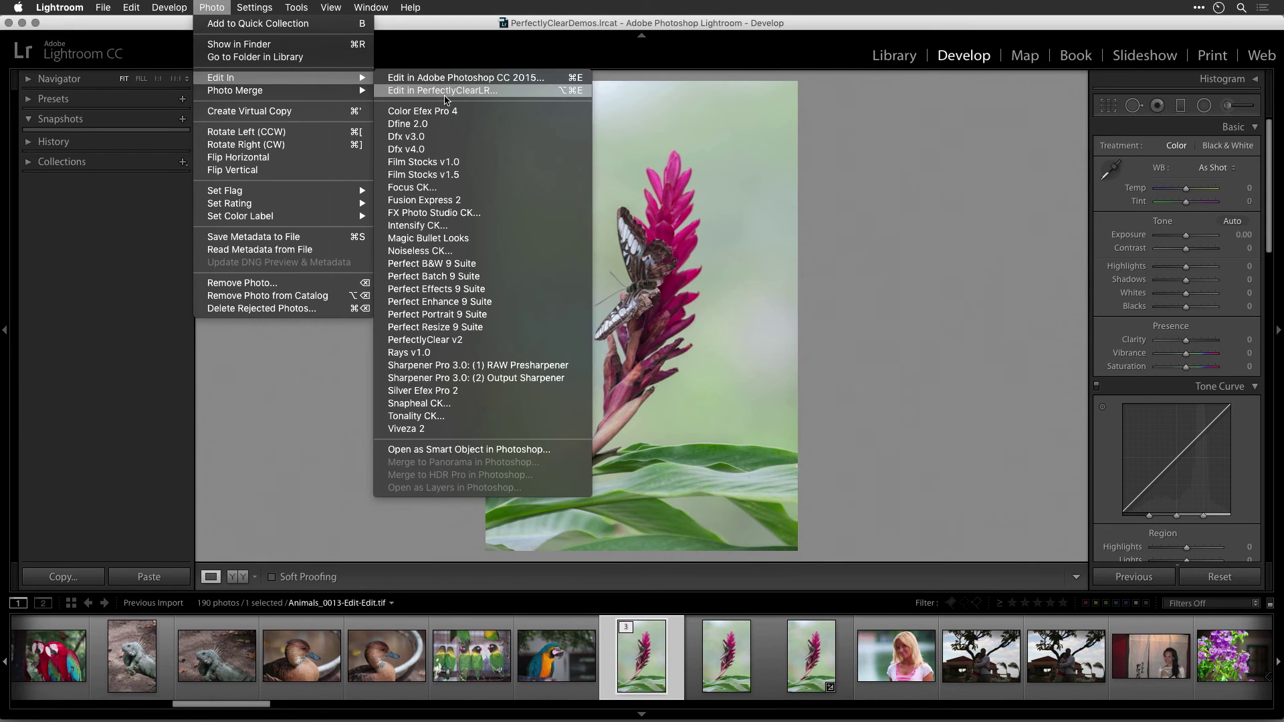
Edit a copy of the photo, with Lightroom adjustments, in PerfectlyClearLR.
{"action": "left_click", "coordinate": [444, 91]}
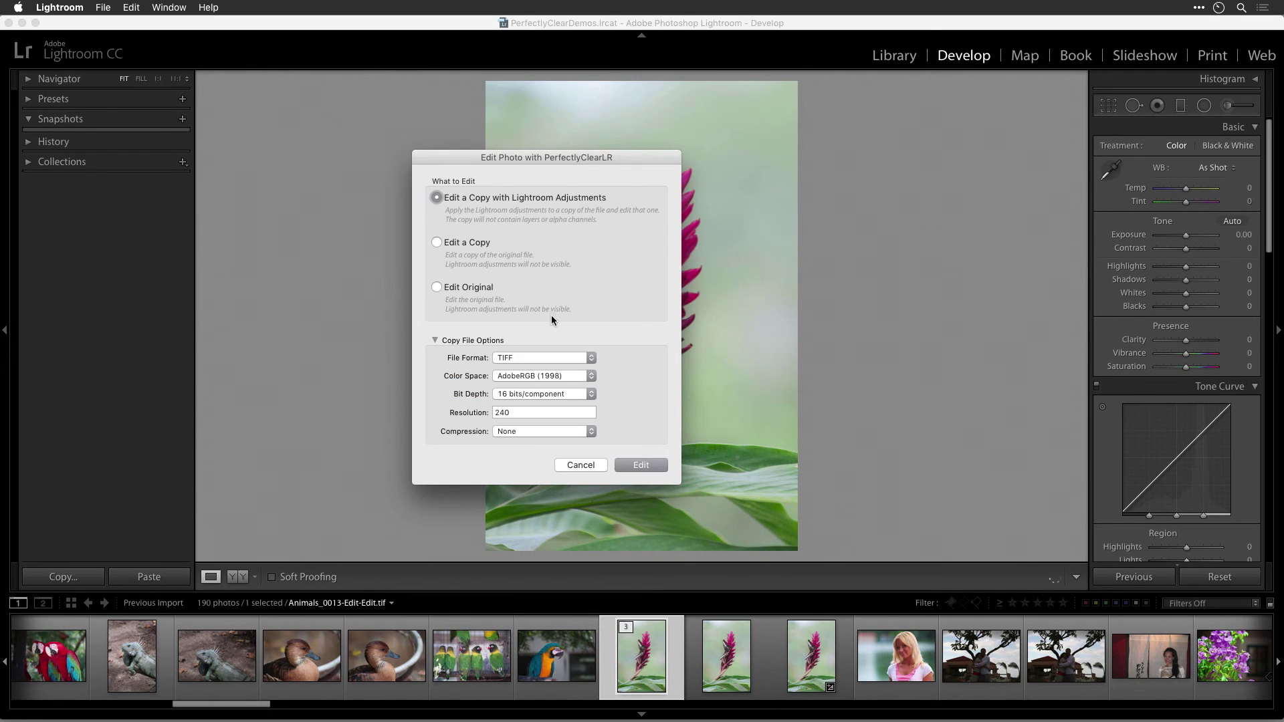
{"action": "left_click", "coordinate": [640, 465]}
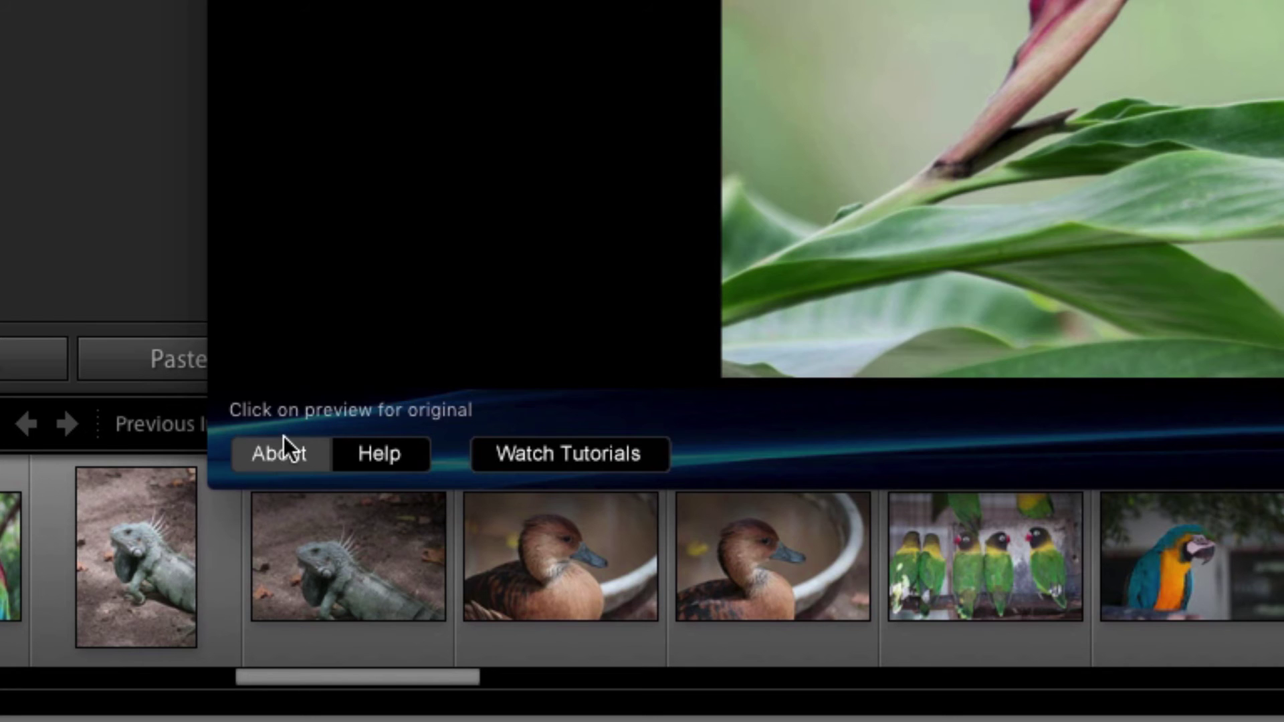
Check the Licensed Version 2.0.2 status in About, then view the Software Updates settings.
{"action": "left_click", "coordinate": [275, 452]}
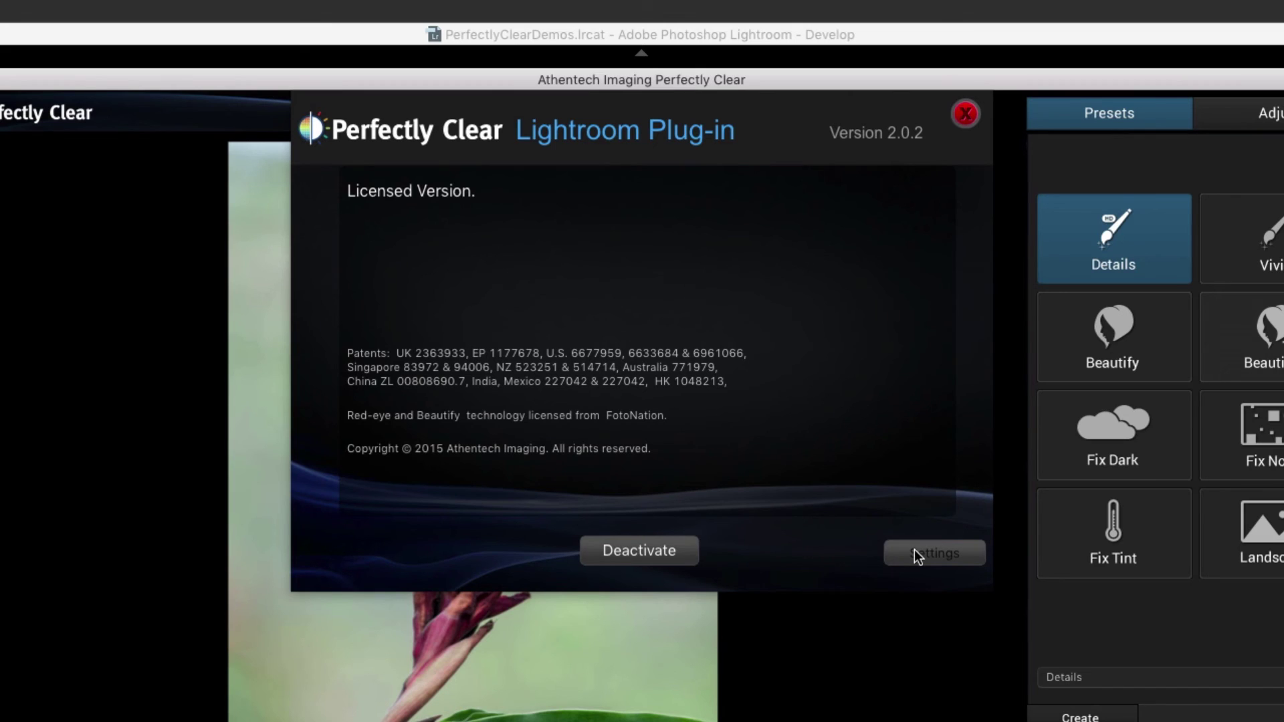
{"action": "left_click", "coordinate": [914, 550]}
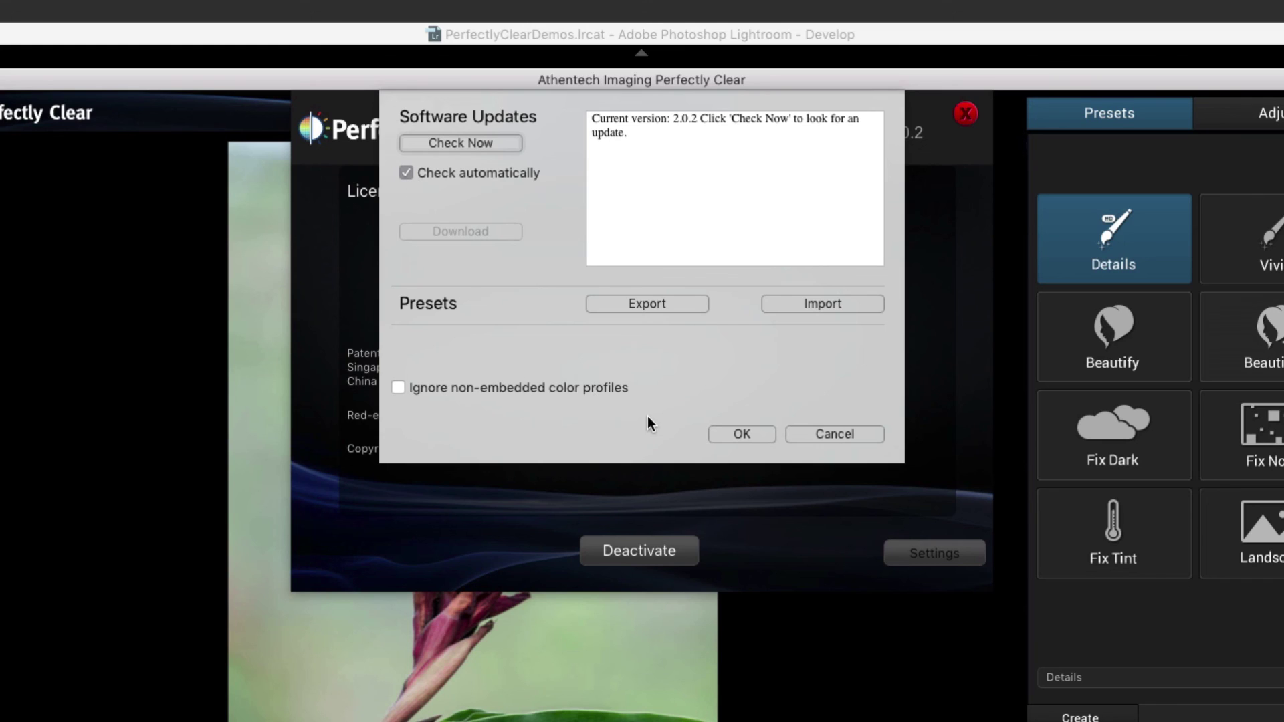
Confirm the automatic update settings and return to the About window.
{"action": "left_click", "coordinate": [742, 433]}
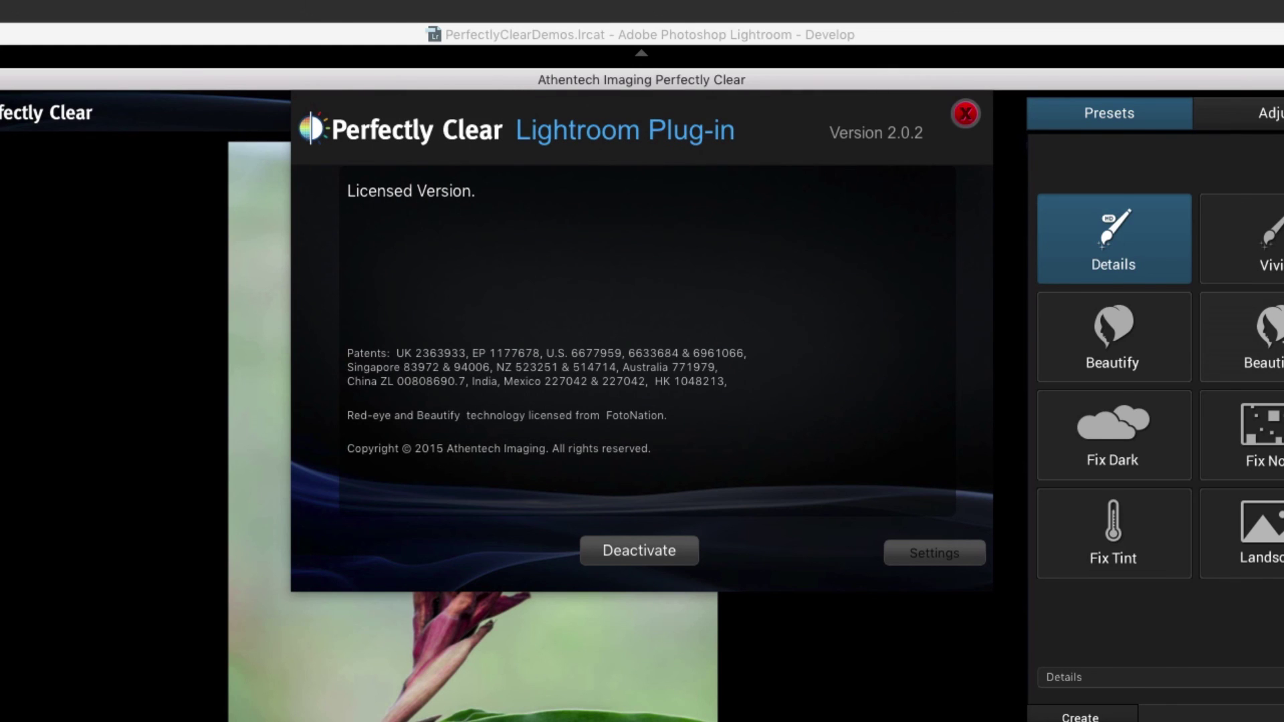